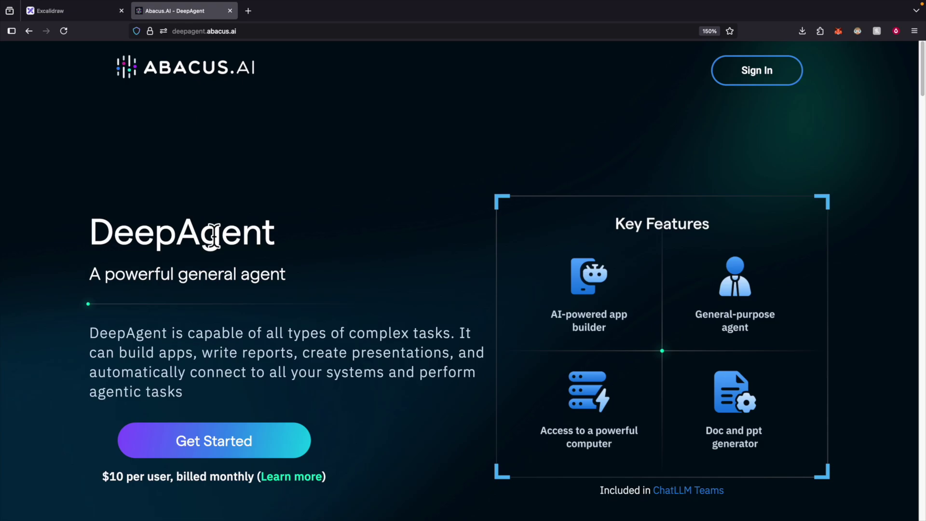
- On the Excalidraw board, switch to the Selection tool and delete the blank box to reveal Deploy
key(ctrl+shift+Tab)
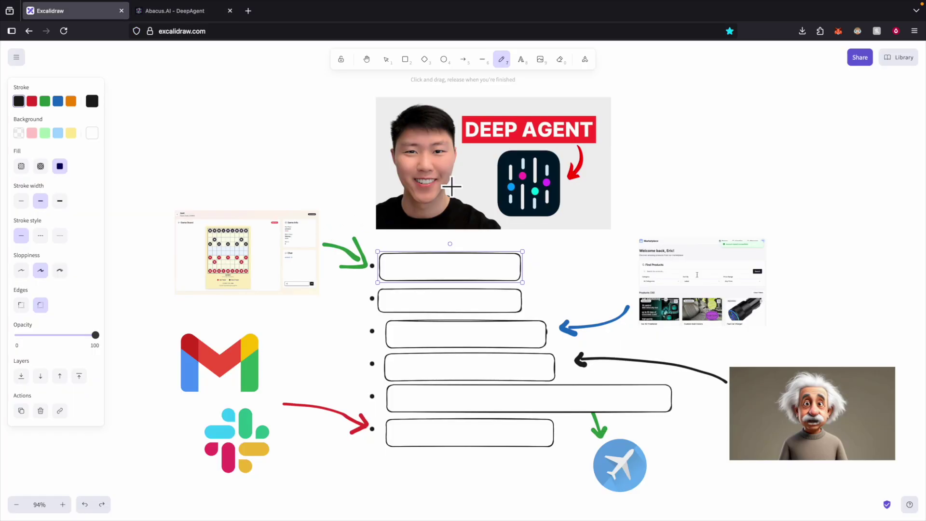
scroll(252, 217, up, 1)
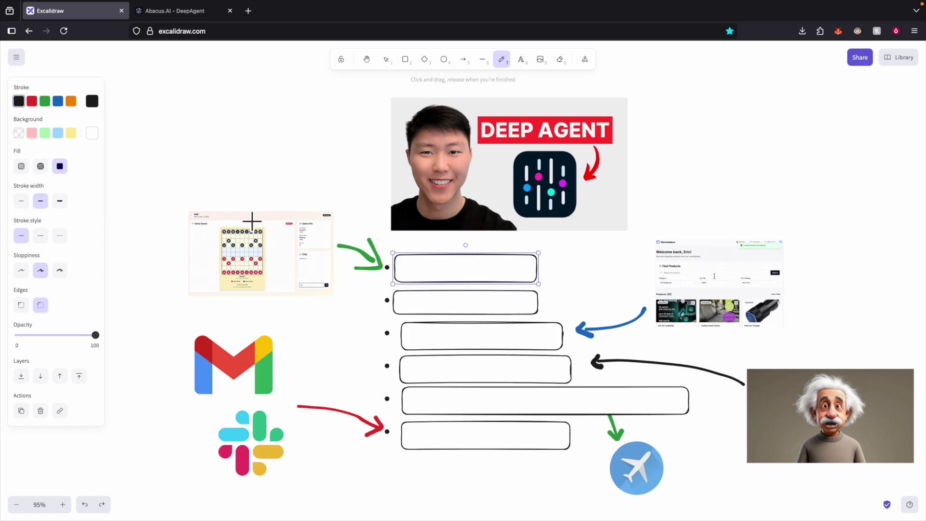
scroll(208, 223, up, 10)
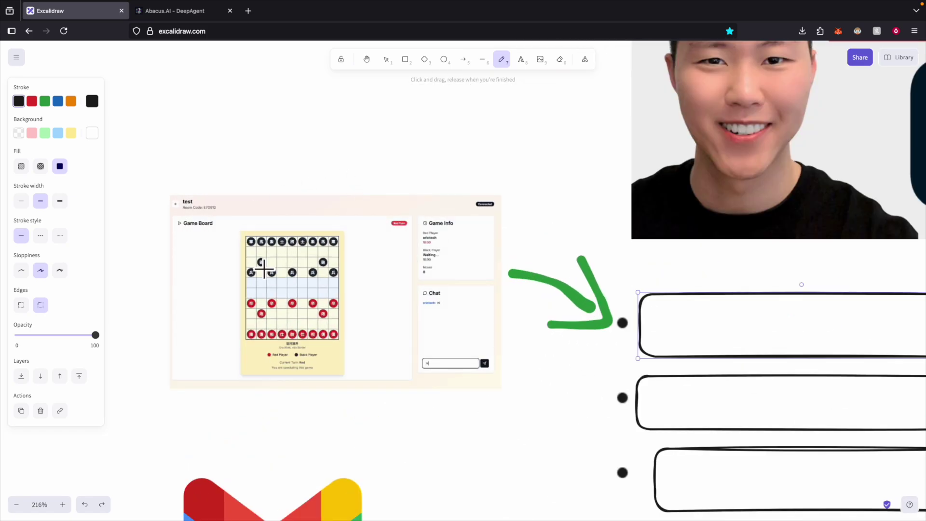
key(1)
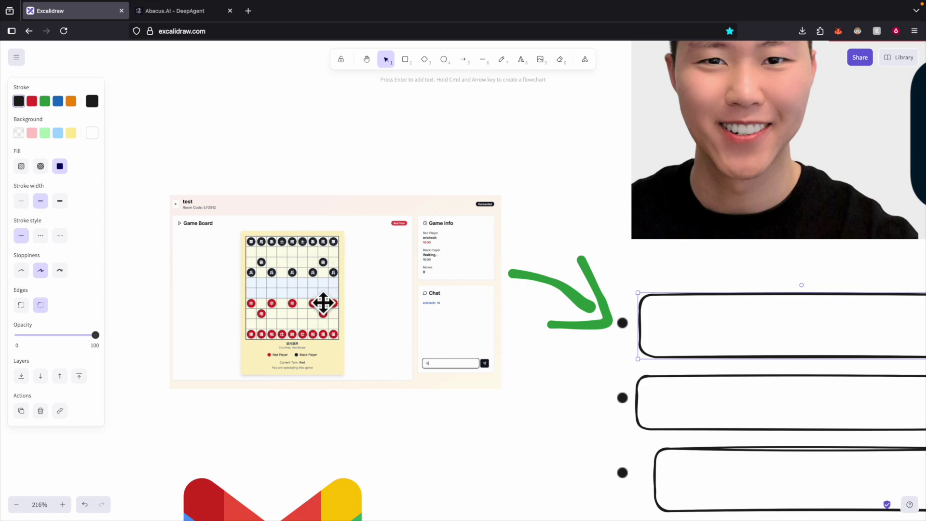
scroll(740, 300, down, 5)
scroll(480, 258, right, 4)
click(537, 336)
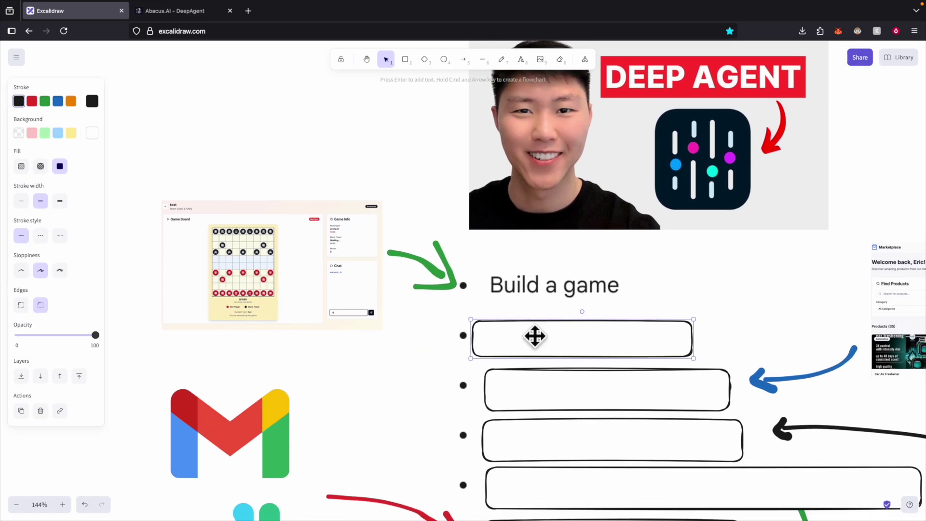
key(Delete)
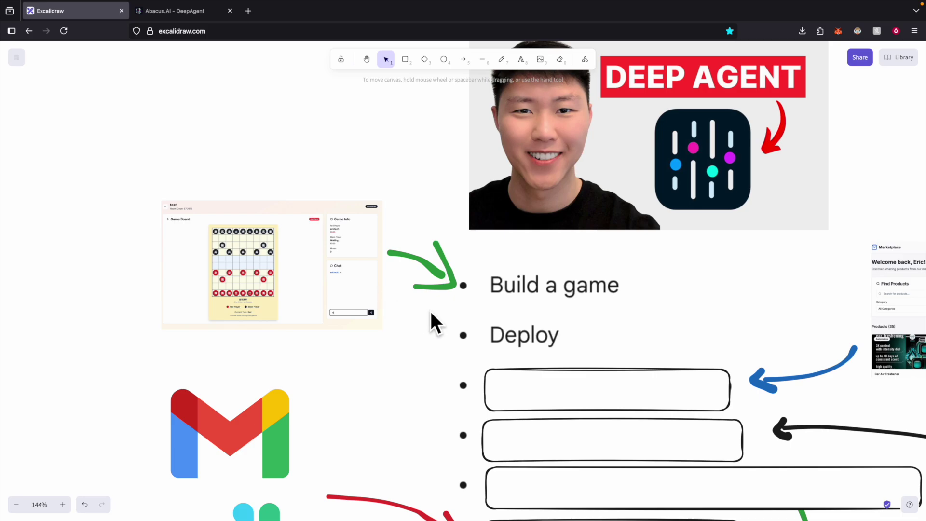
- Delete the next two blank boxes to reveal Build a Marketplace app and Generate Lip-sync video
scroll(499, 344, right, 4)
scroll(499, 344, down, 1)
click(499, 343)
key(Delete)
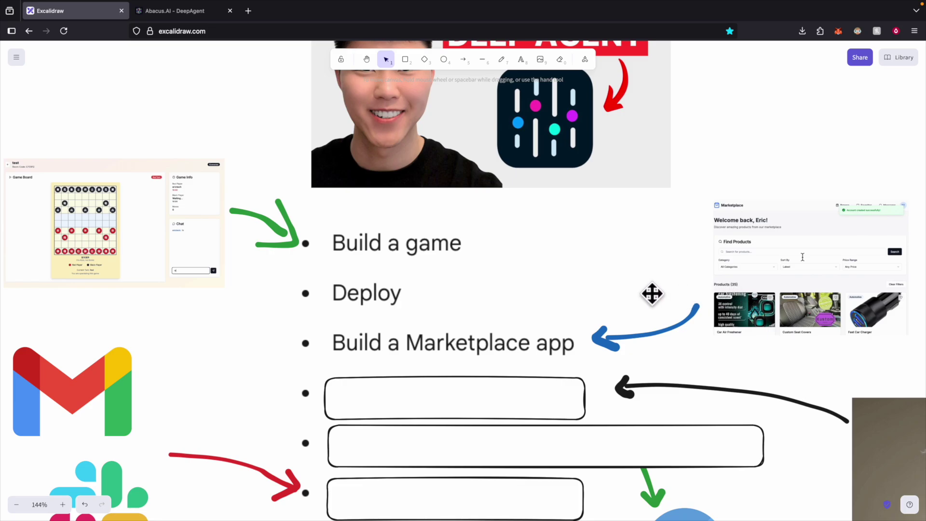
scroll(530, 295, down, 2)
scroll(502, 301, up, 1)
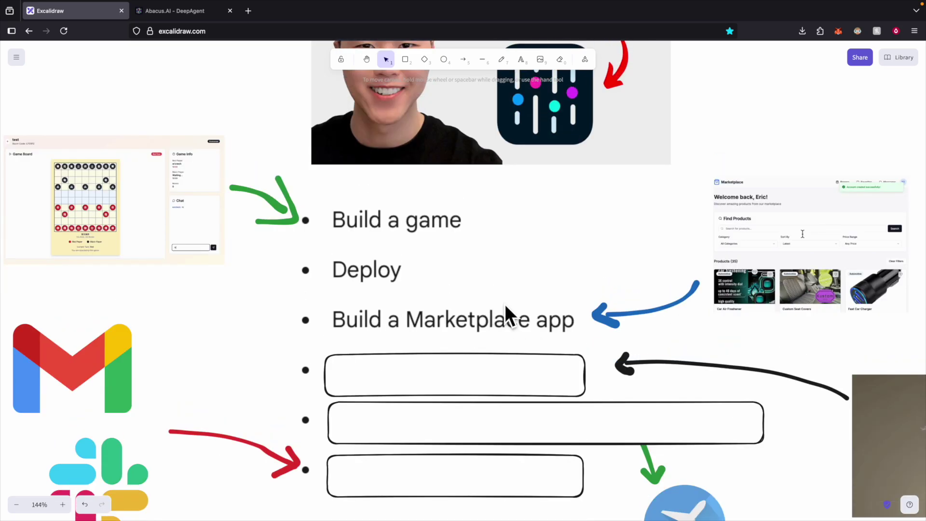
ctrl+scroll(505, 303, down, 3)
click(548, 359)
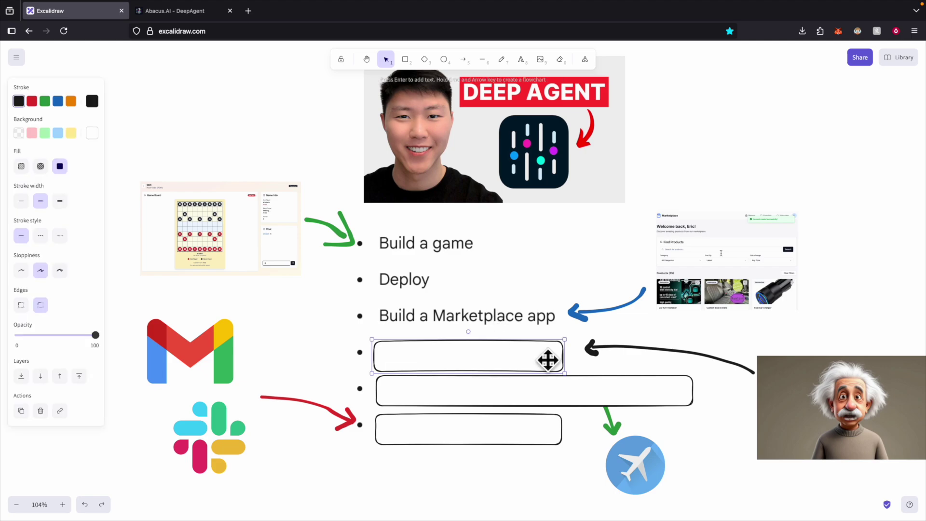
key(Delete)
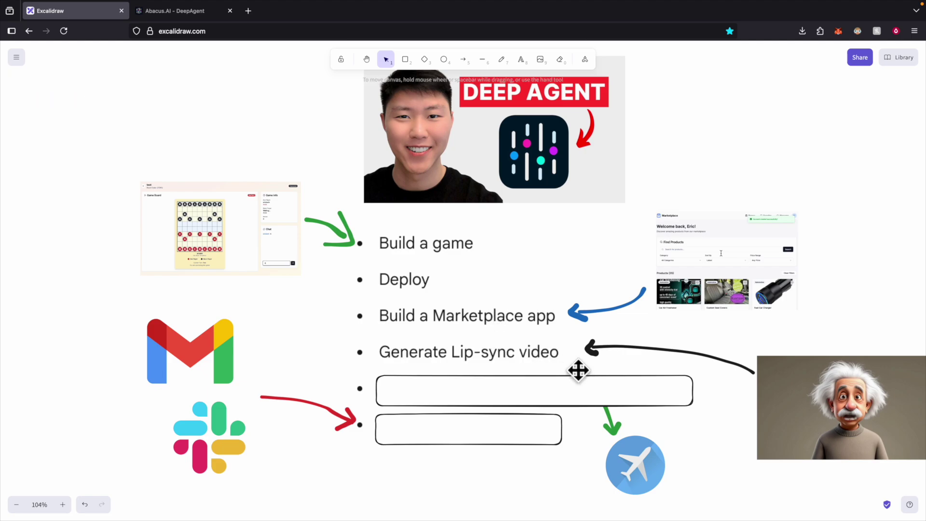
- Delete the last two boxes to reveal the travel automation item and Job alerts (Scrape Jobs)
click(579, 387)
key(Delete)
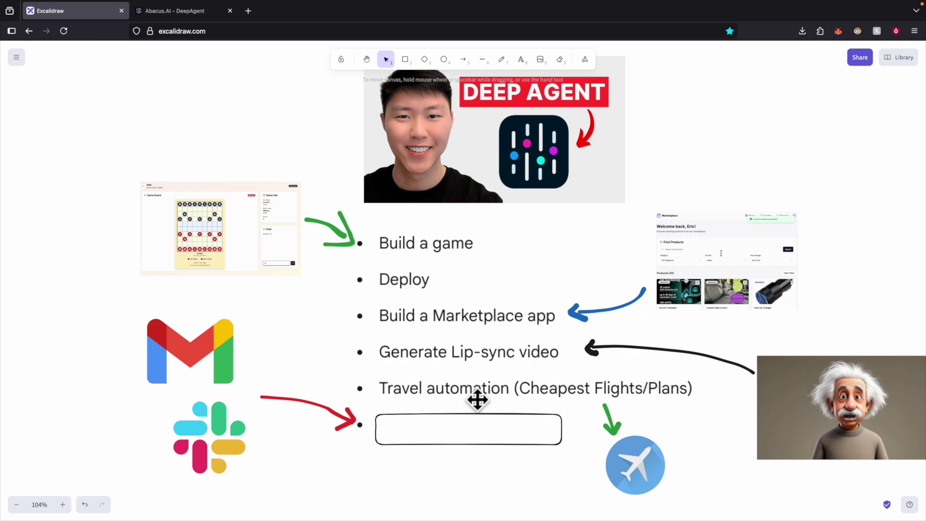
scroll(523, 482, up, 1)
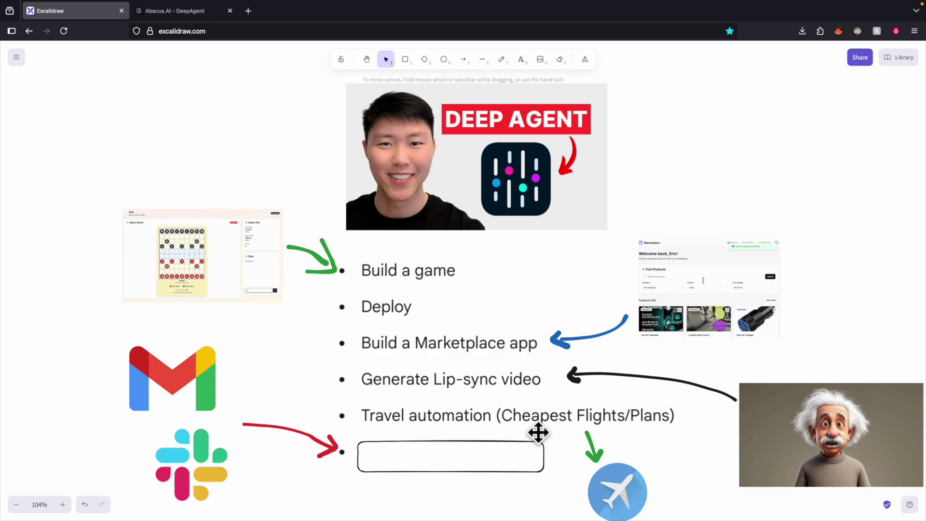
click(483, 458)
key(Delete)
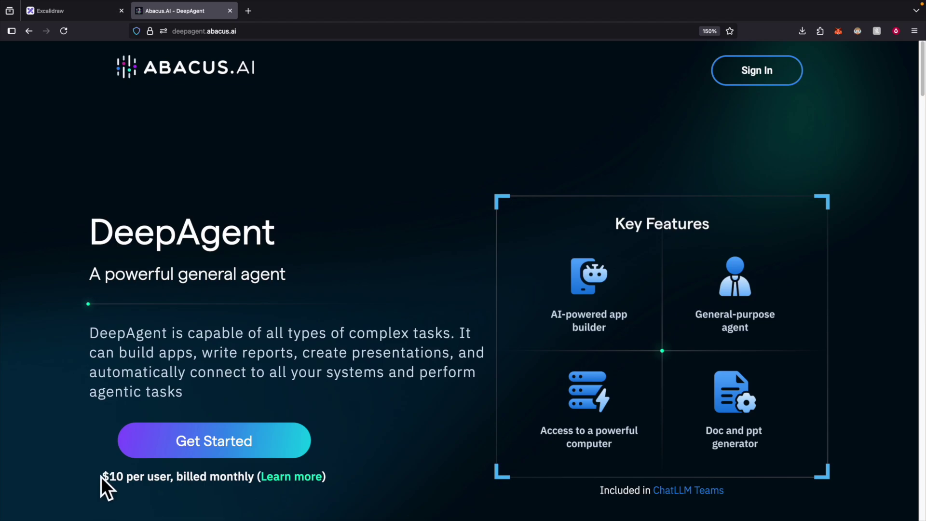
- Highlight the $10 per user price, then sign in to the ChatLLM workspace
drag(102, 477, 173, 477)
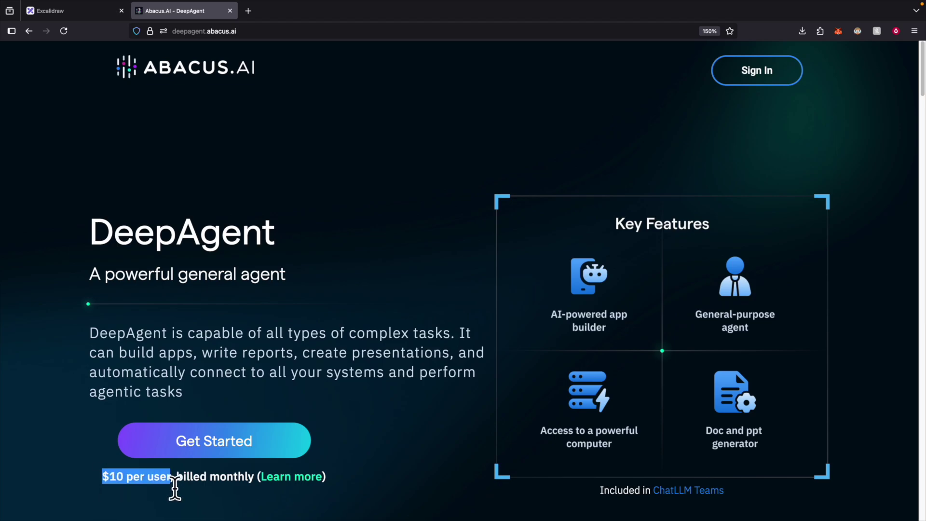
click(770, 72)
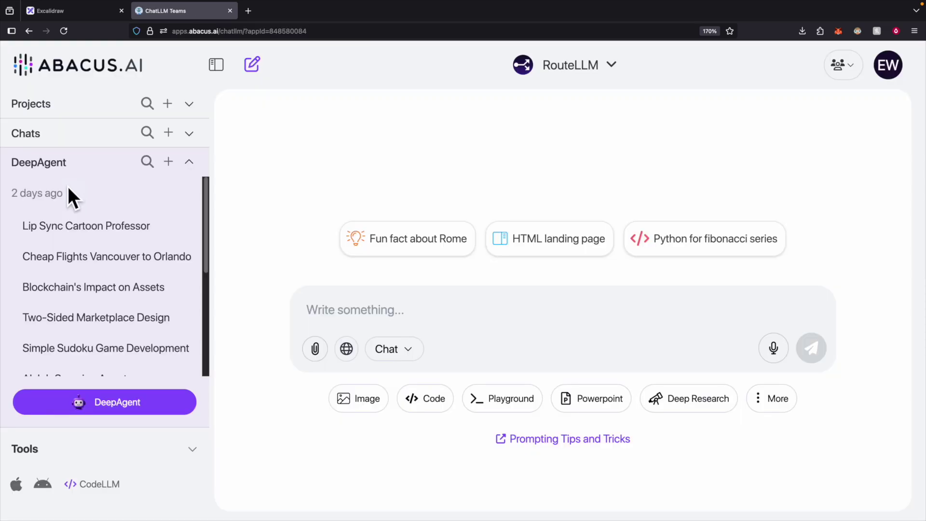
- Start a new DeepAgent task and paste the real-time multiplayer xiangqi game prompt
click(117, 403)
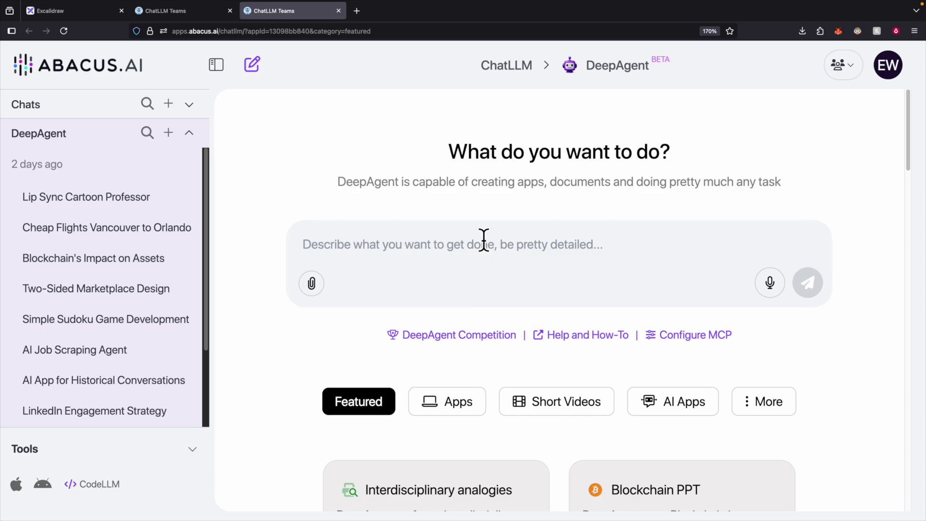
text(Build a fully functional game of xiangqi. Keep it simple and functional that i can play with friends in real time, where they can also join the game with different account.)
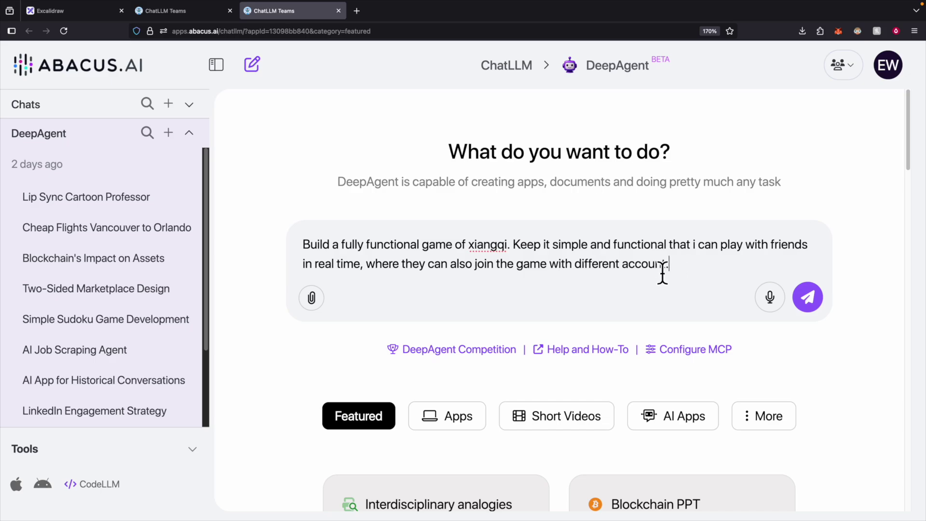
drag(662, 273, 277, 258)
click(565, 285)
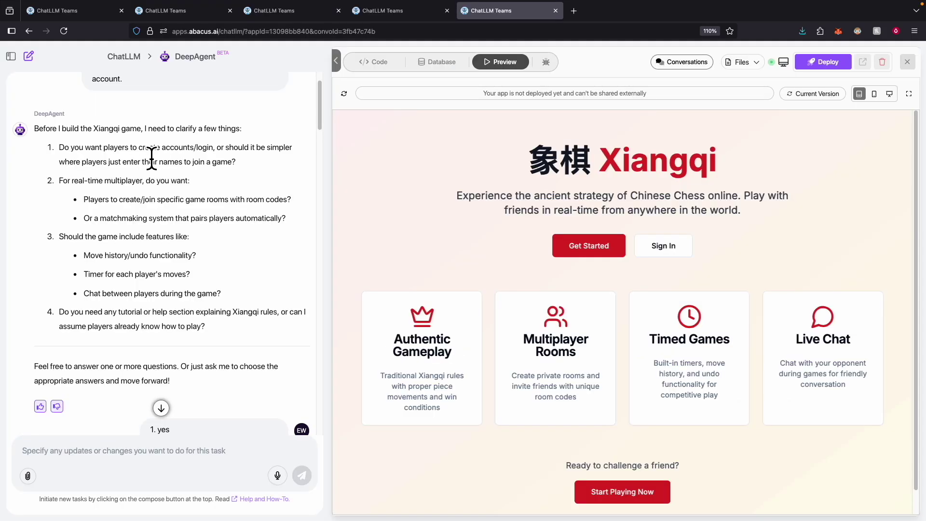
- Highlight the login and real-time multiplayer questions, then scroll to the build summary
drag(138, 149, 228, 157)
drag(142, 181, 74, 180)
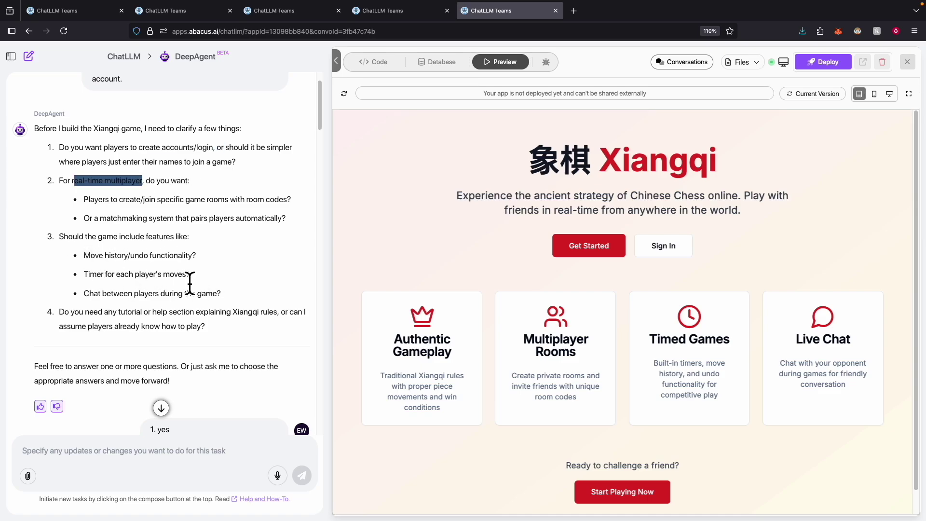
scroll(181, 303, down, 8)
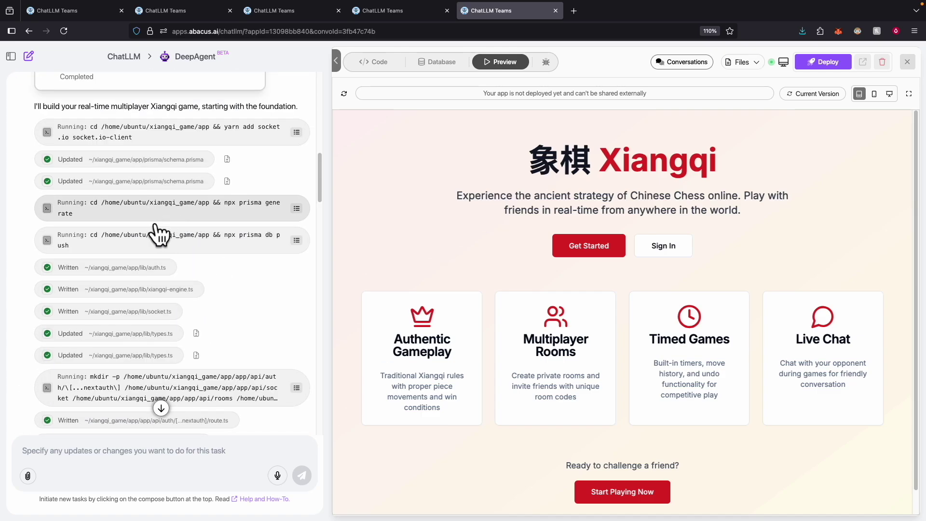
scroll(176, 236, up, 2)
scroll(176, 237, up, 1)
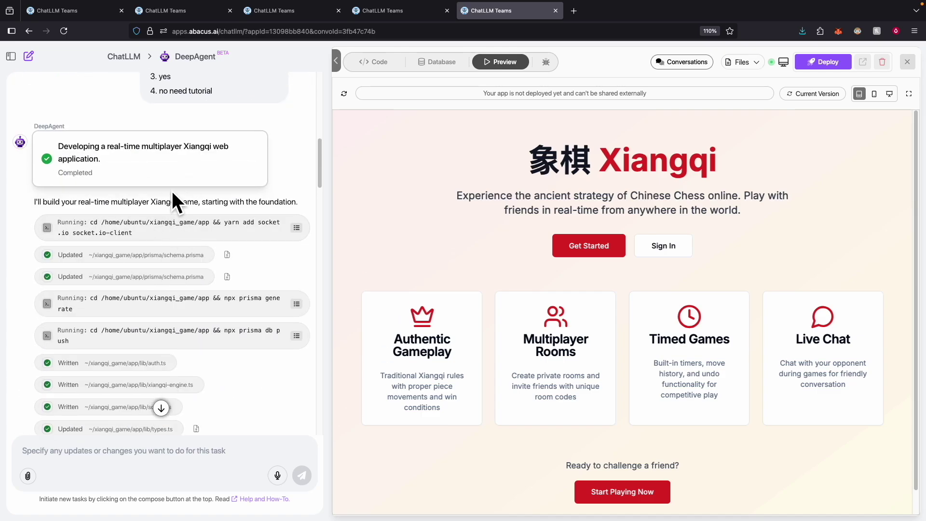
scroll(188, 251, down, 10)
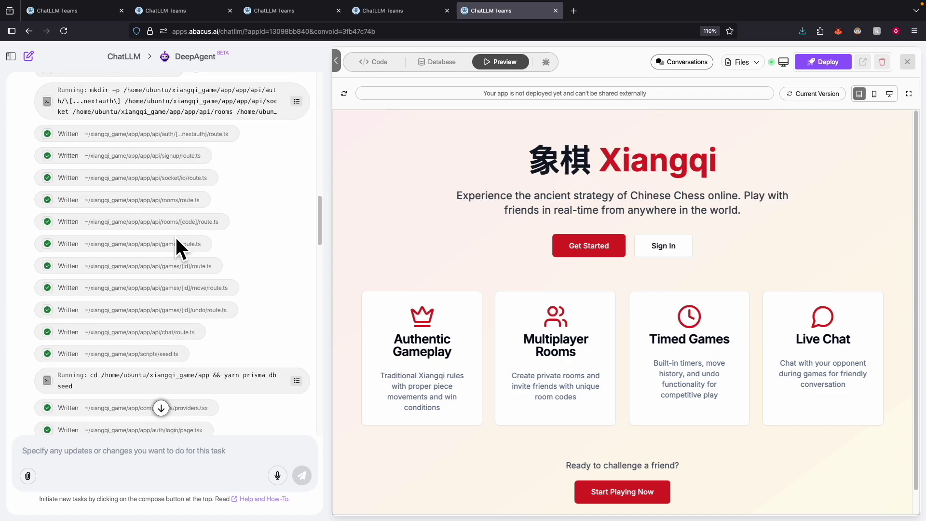
scroll(188, 250, down, 12)
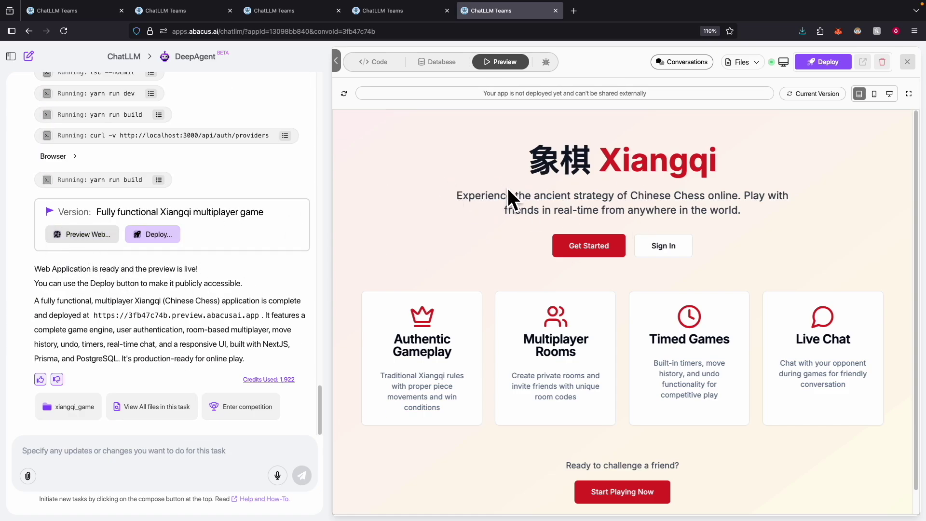
- Show the users table in the app's Database view
click(442, 64)
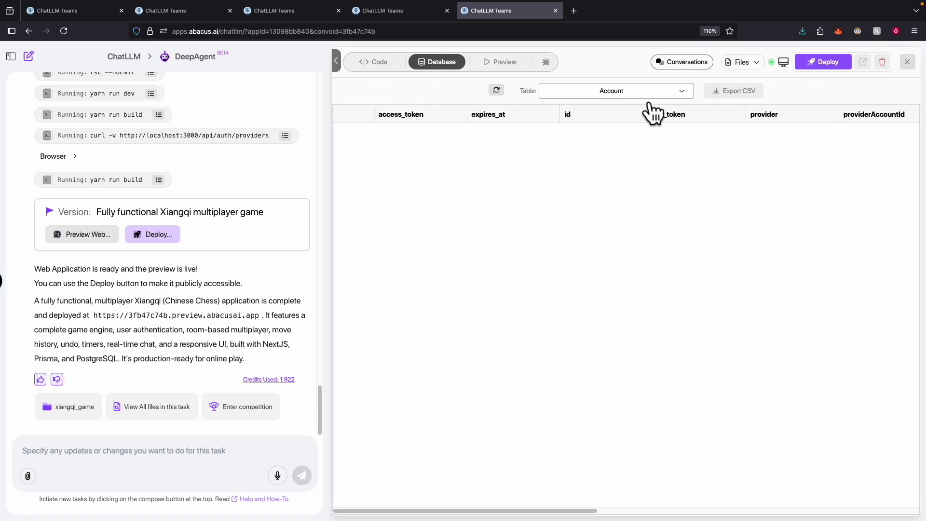
click(635, 93)
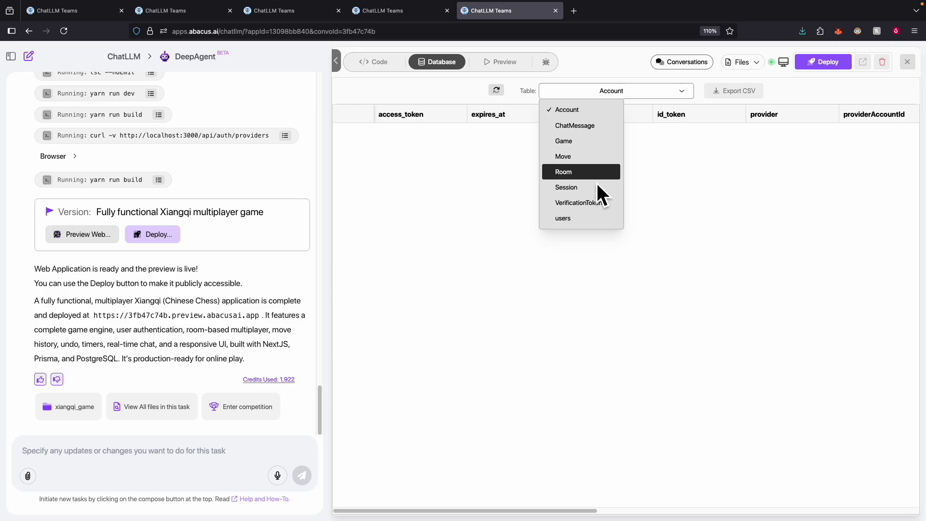
click(600, 218)
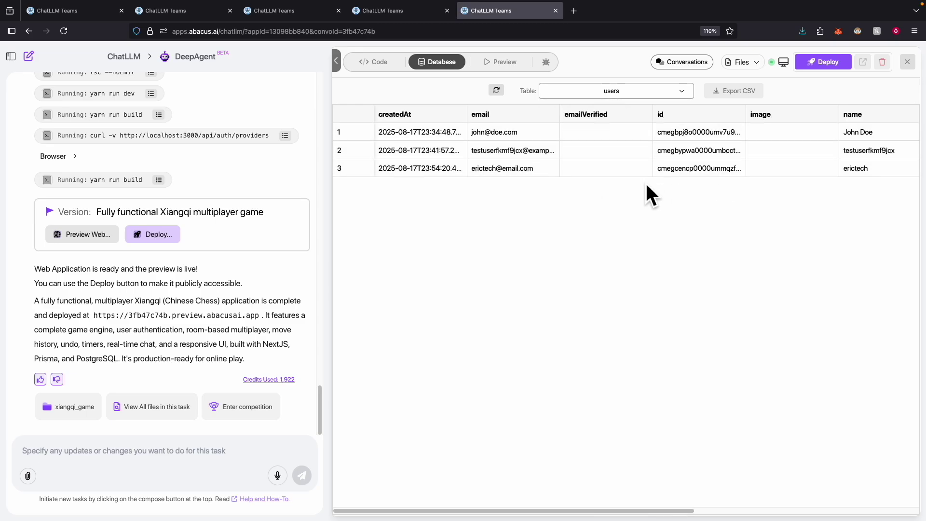
- Expand the xiangqi_game and app folders in the source files, then show the live preview
click(377, 62)
click(369, 125)
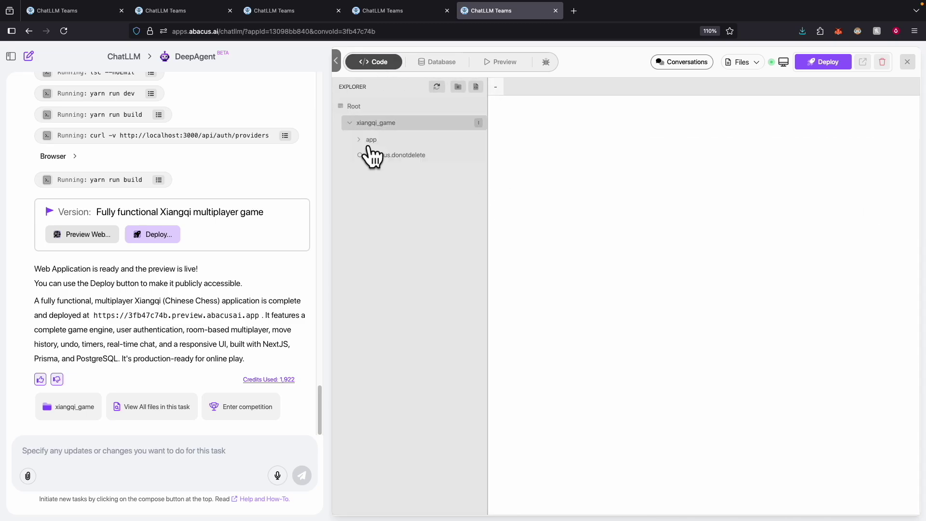
click(371, 141)
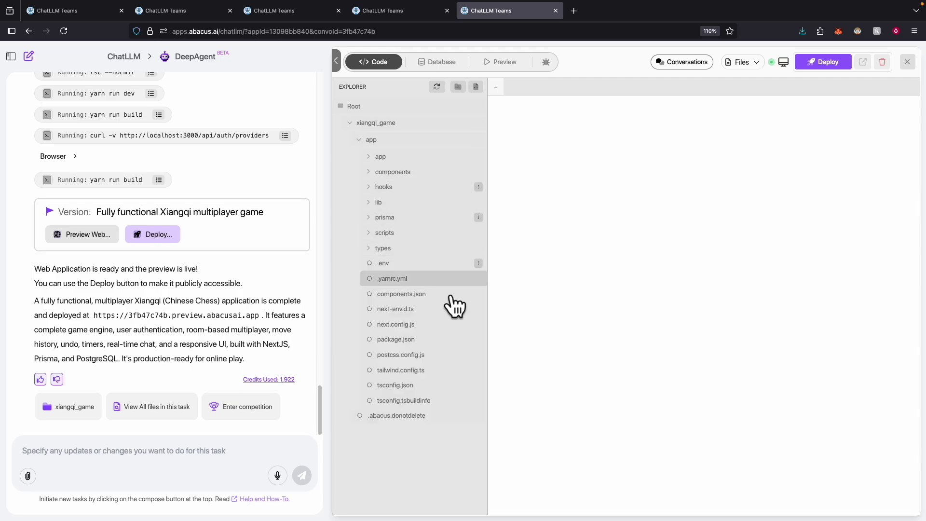
click(501, 61)
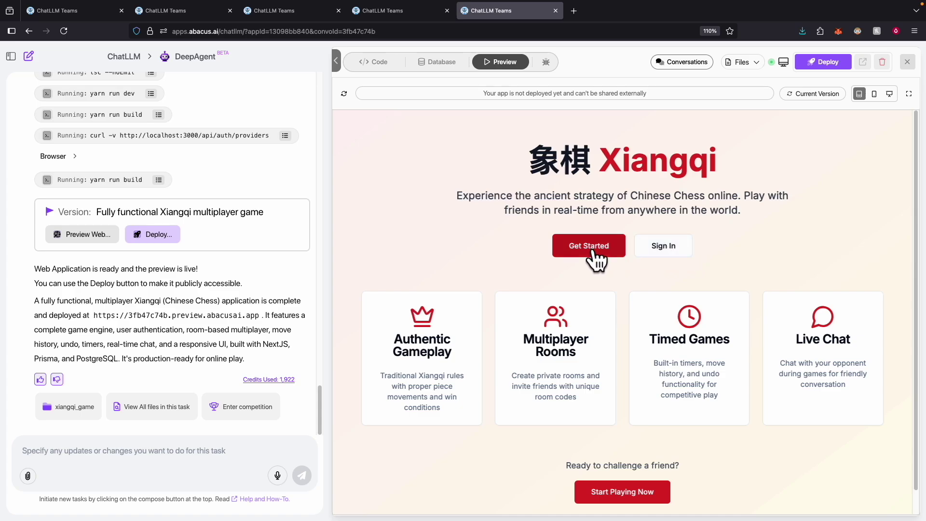
- Try the mobile, presentation and desktop preview widths, then sign in with the saved account
click(873, 94)
click(889, 95)
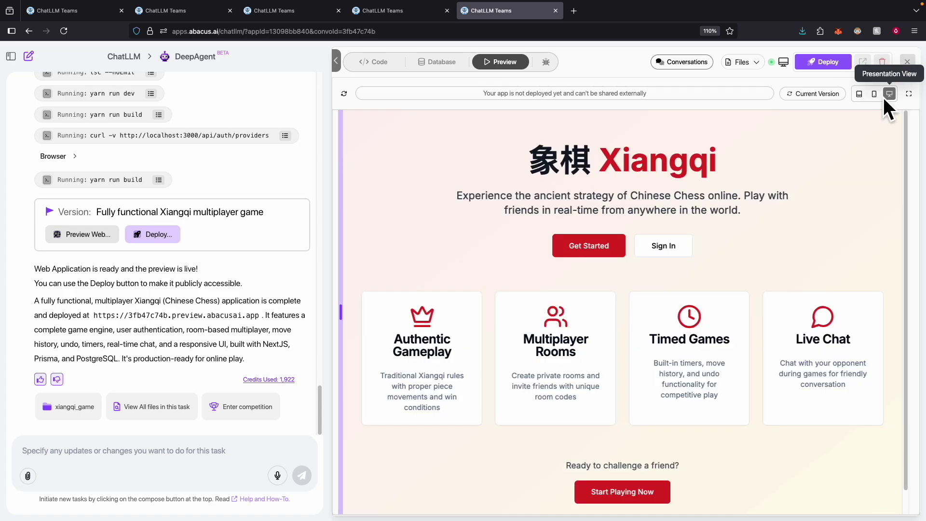
click(859, 94)
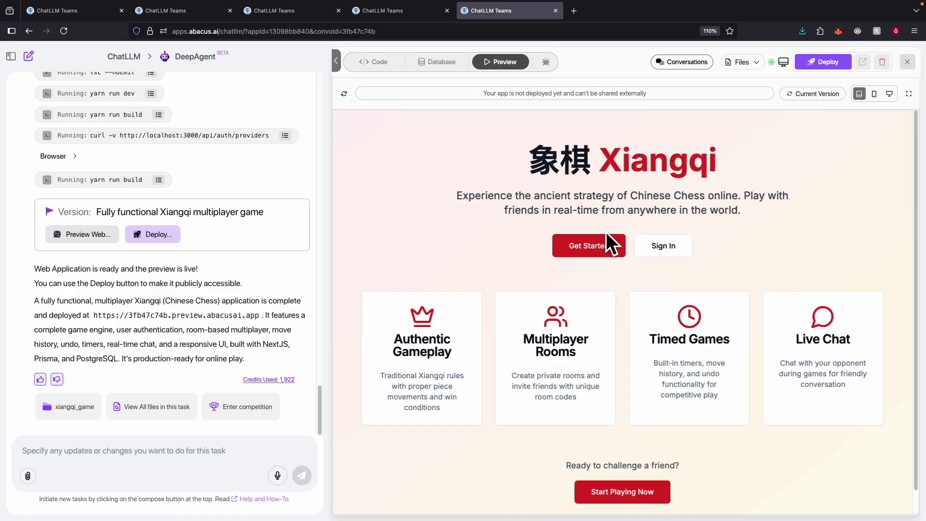
click(614, 257)
click(587, 301)
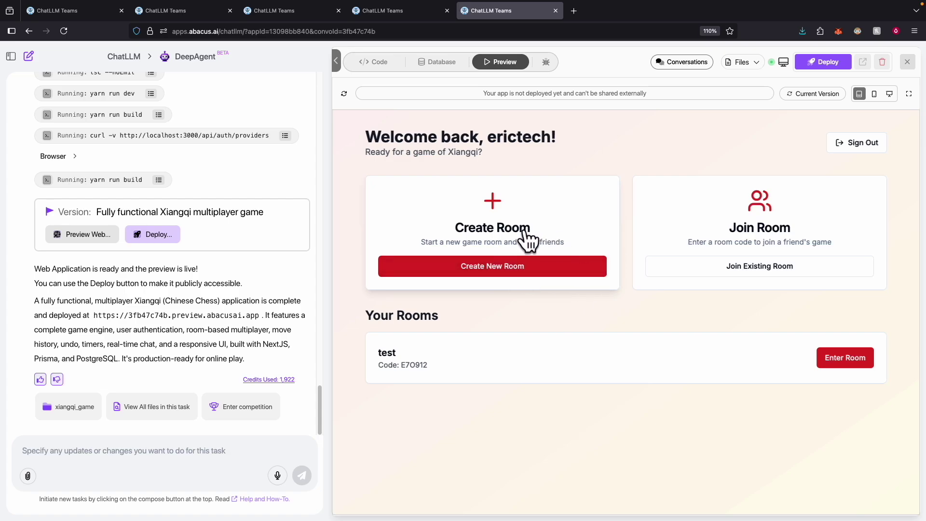
- Join the test room by its pasted code, post 'hi' in chat, and list the database tables
double_click(420, 365)
key(ctrl+c)
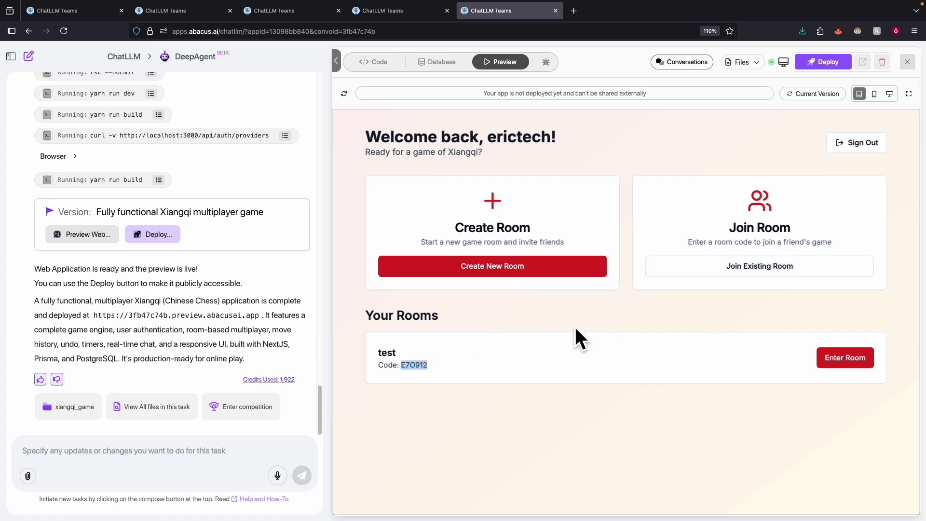
click(750, 270)
key(ctrl+v)
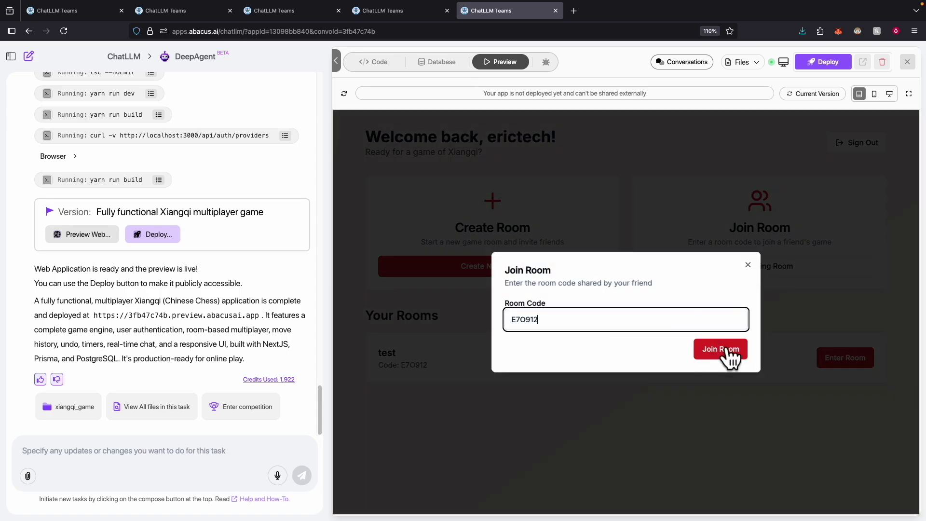
click(727, 349)
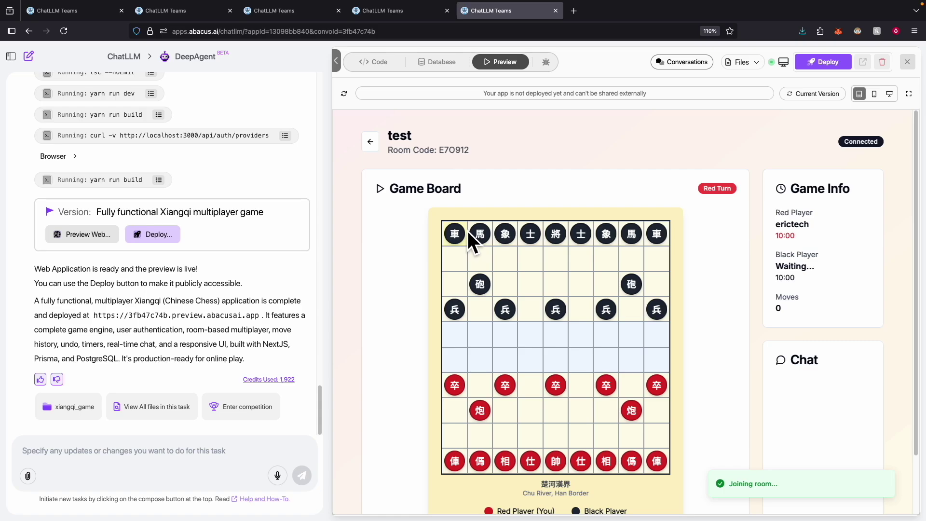
scroll(771, 434, down, 2)
click(799, 458)
text(h)
key(Return)
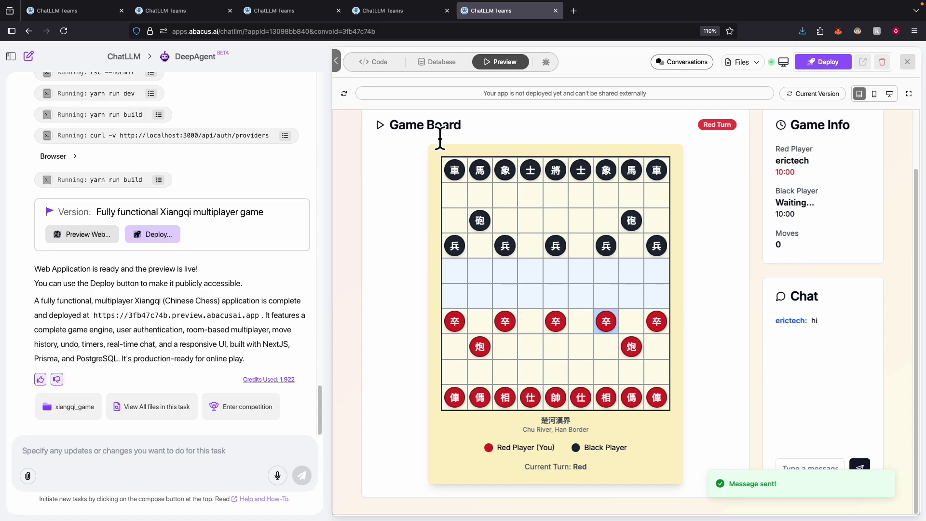
click(440, 62)
click(573, 92)
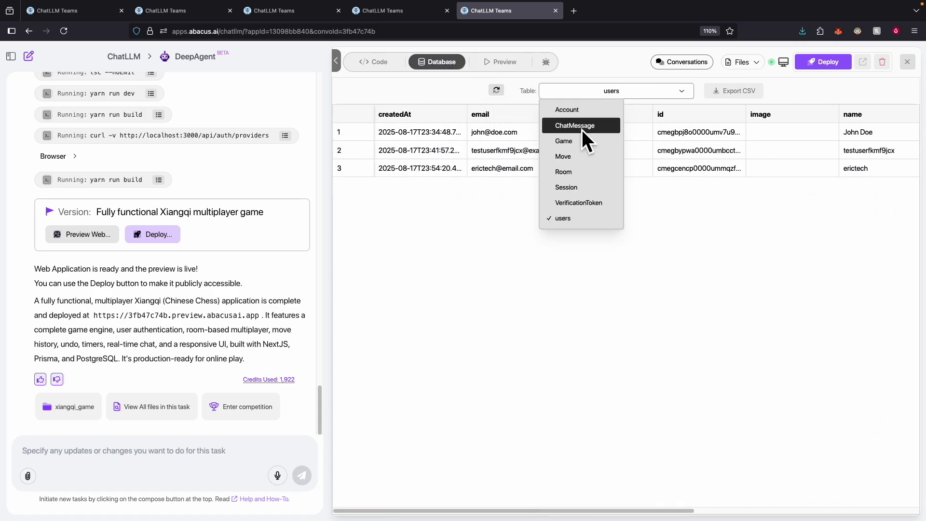
- Show the ChatMessage table with the stored 'hi', then return to the app preview
click(582, 128)
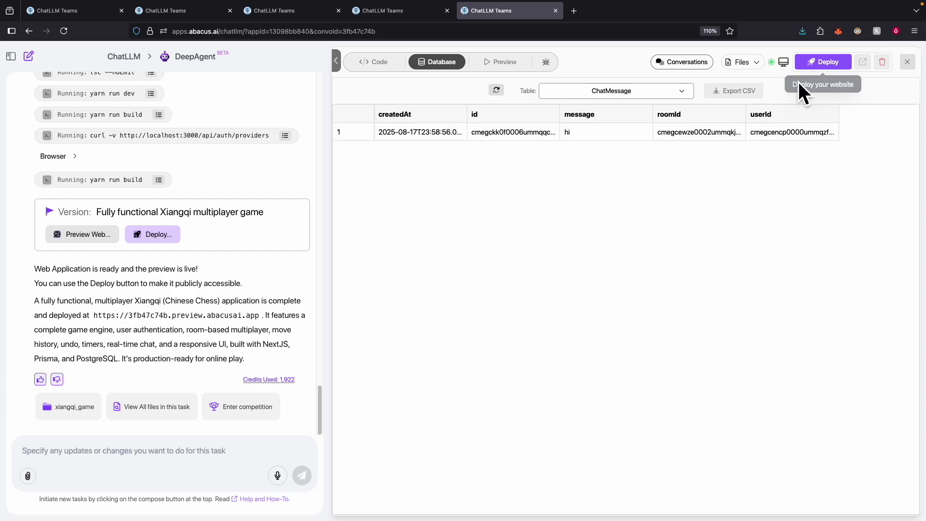
click(499, 63)
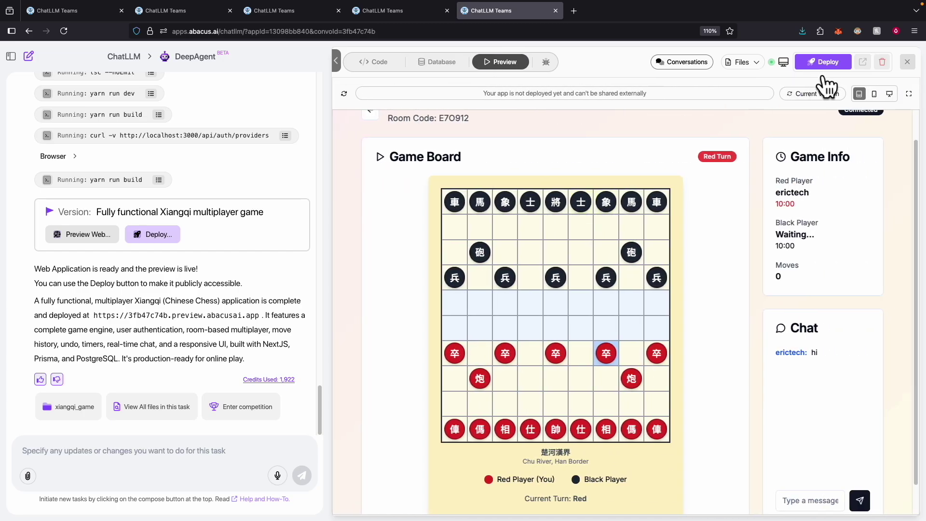
- Deploy the app as xiangqi-game and open xiangqi-game.abacusai.app in a new tab
click(820, 64)
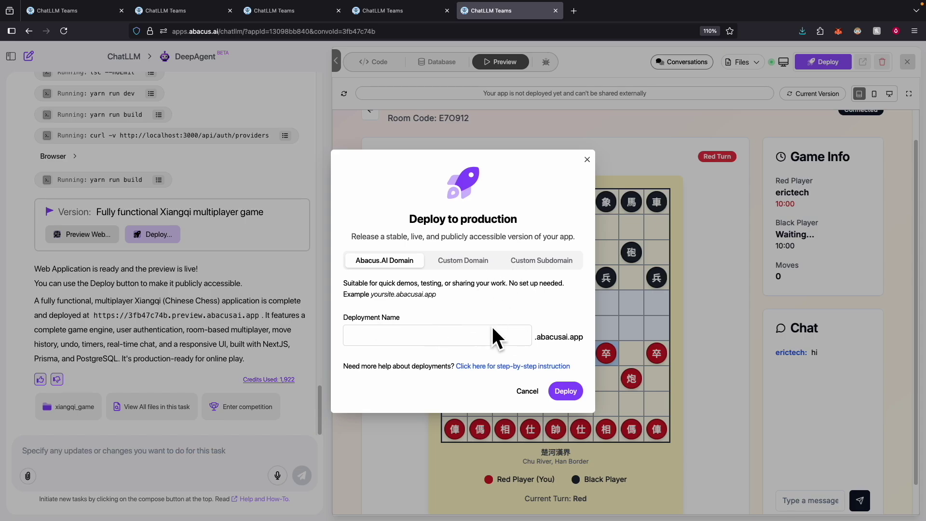
click(454, 344)
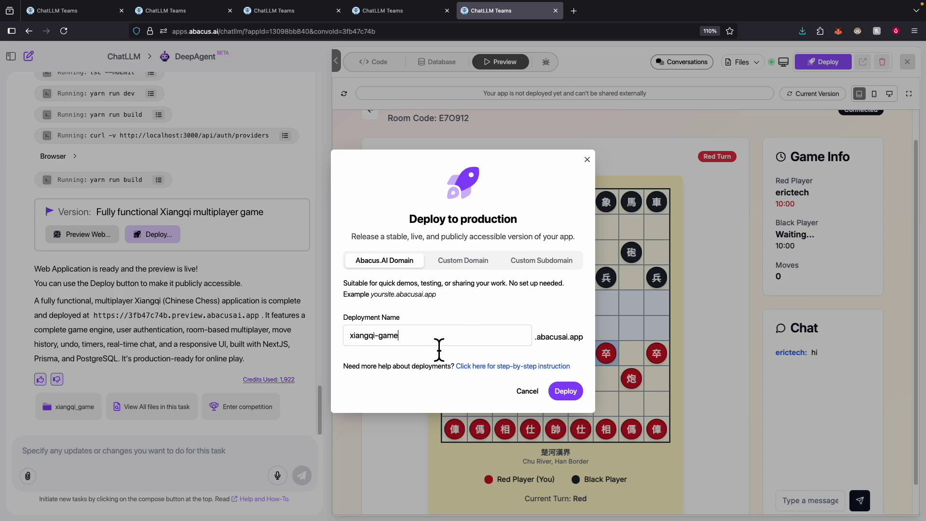
click(575, 391)
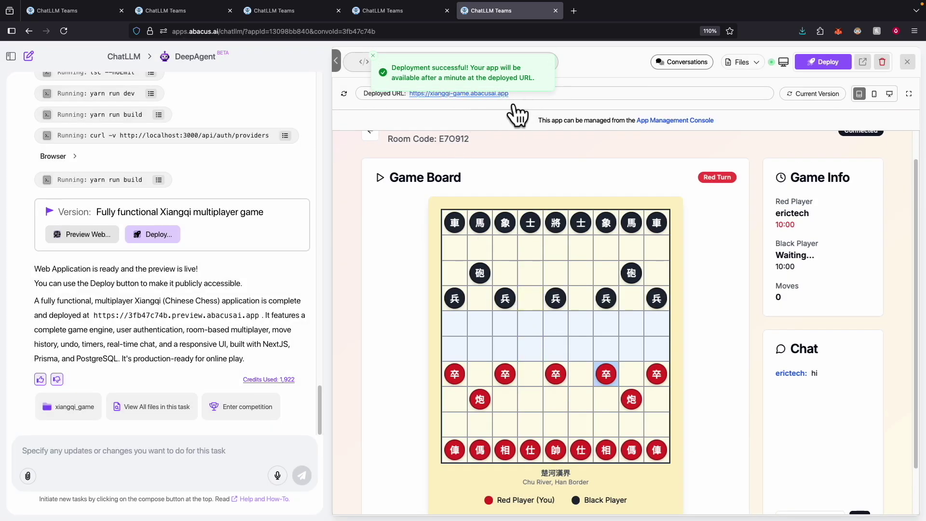
click(504, 95)
click(595, 19)
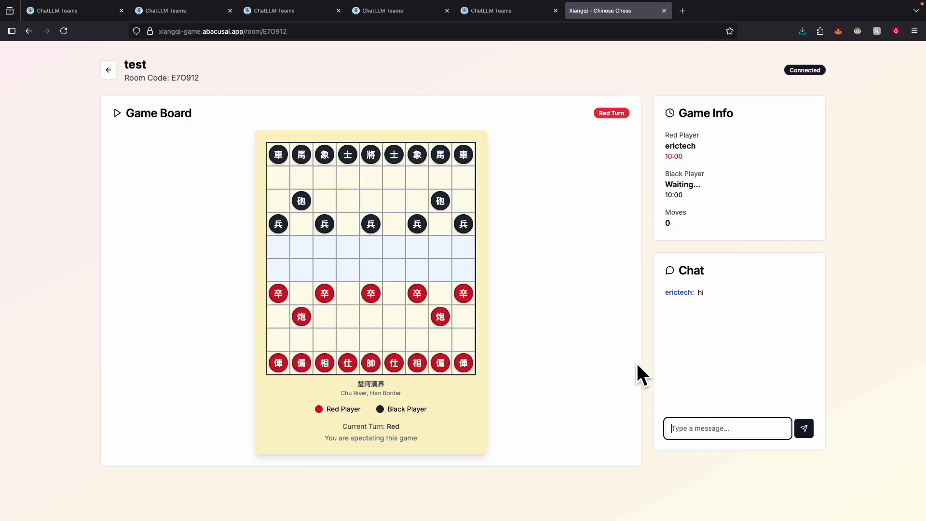
- Send 'hi' in the deployed test room's chat, then return to the DeepAgent tab
text(hi)
click(805, 440)
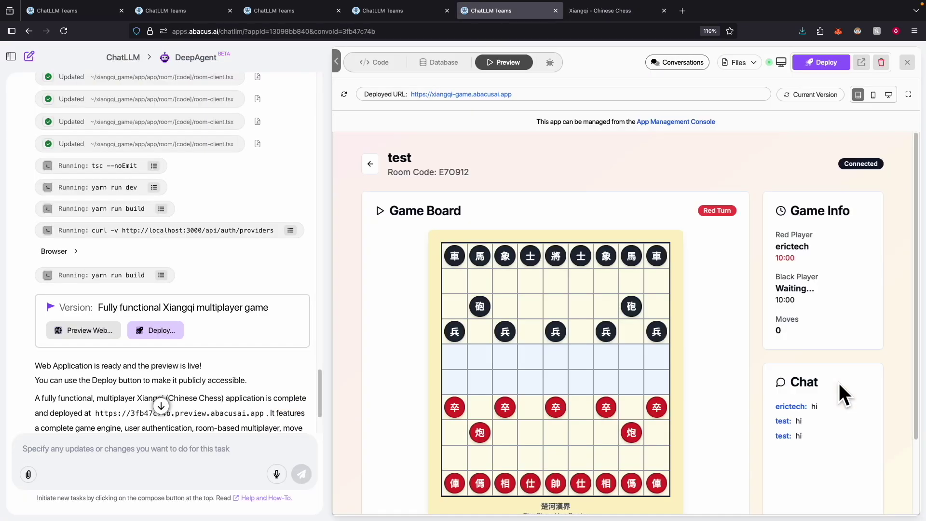
click(496, 11)
scroll(852, 412, down, 2)
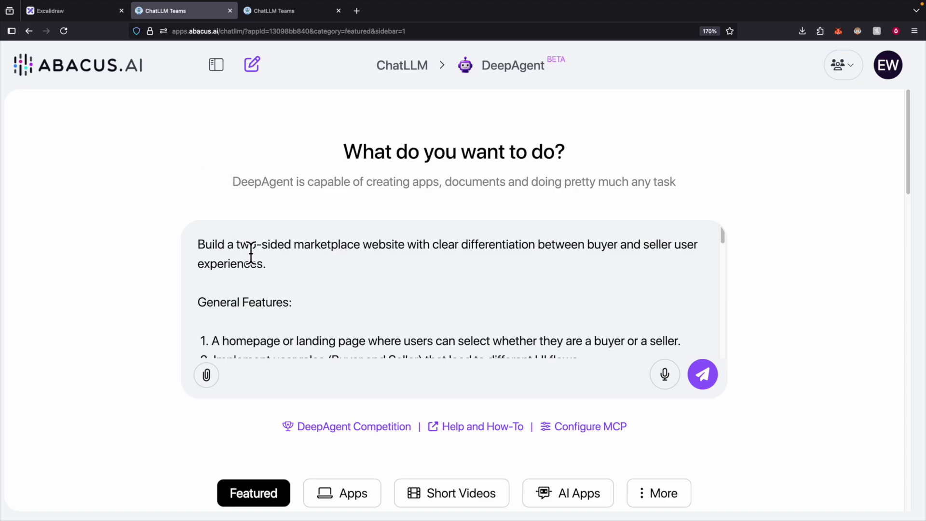
- Highlight 'two-sided marketplace' in the prompt and scroll through the full marketplace prompt
drag(235, 244, 372, 243)
click(506, 246)
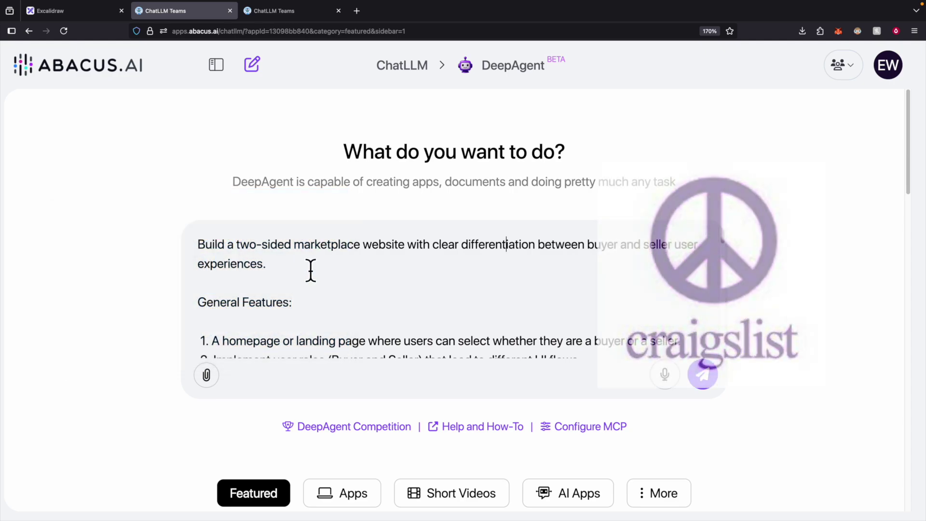
scroll(311, 271, down, 3)
scroll(317, 271, down, 5)
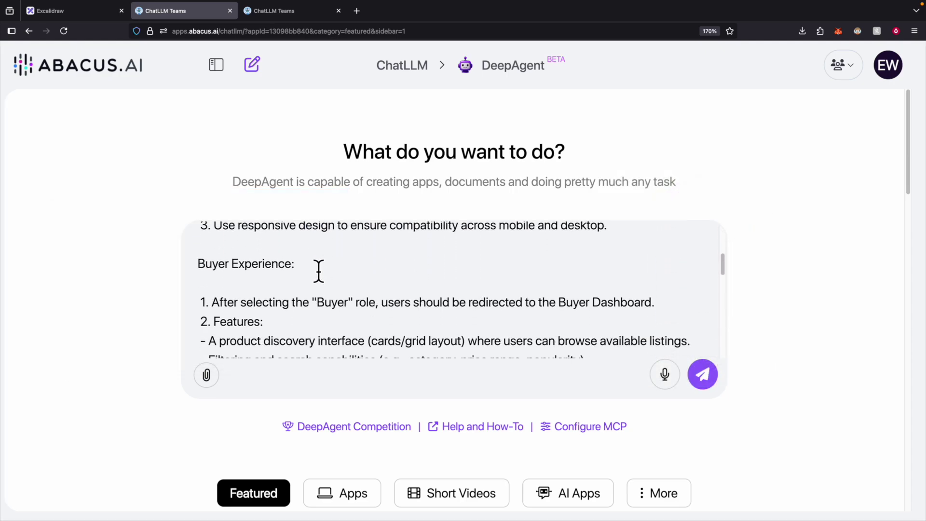
scroll(323, 272, down, 8)
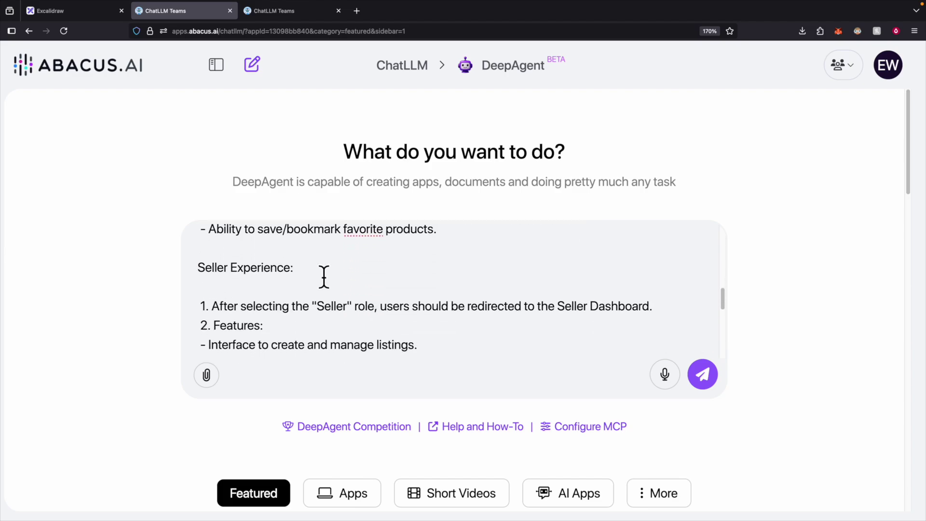
scroll(339, 320, down, 3)
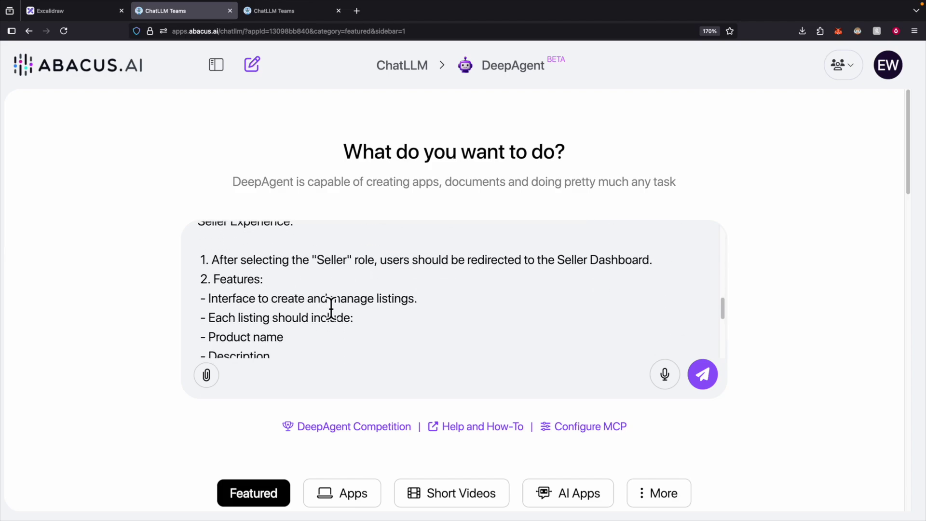
scroll(331, 308, down, 8)
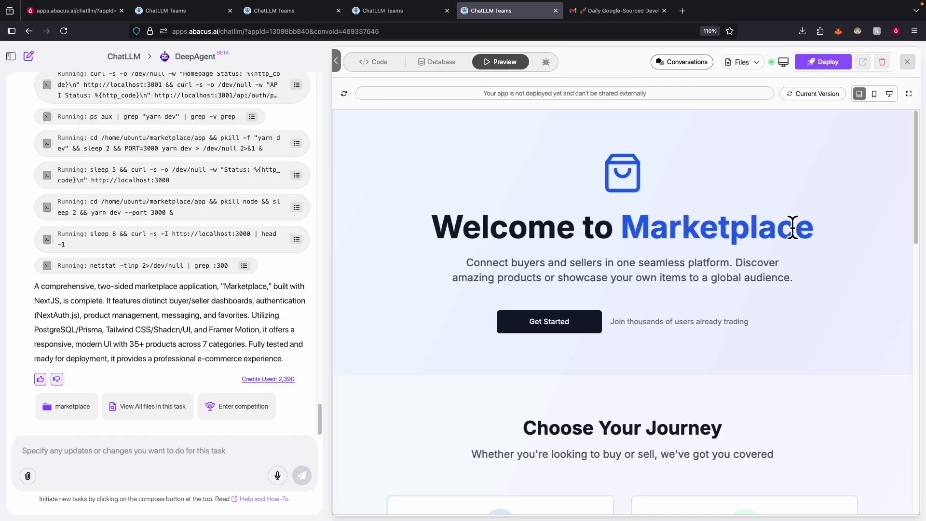
- Go to the Marketplace sign-in page and switch to the app's Database tab
scroll(715, 244, down, 6)
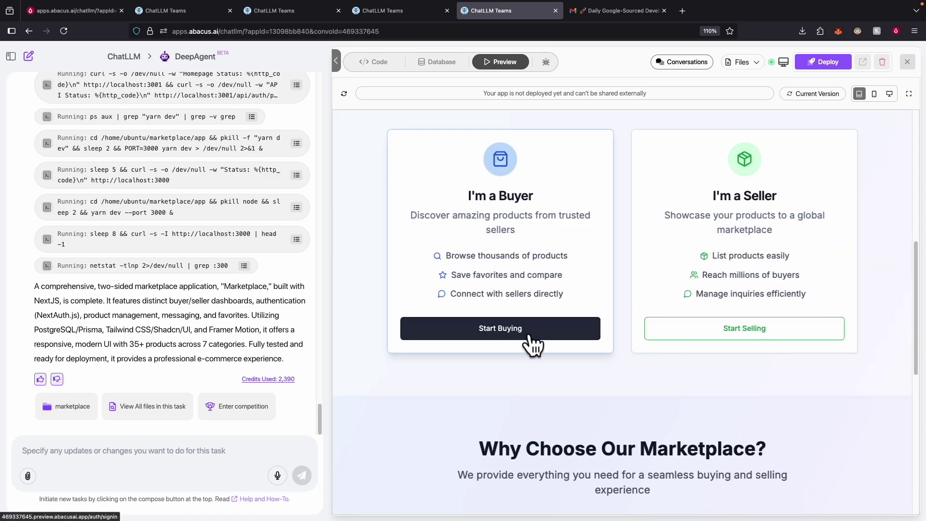
click(768, 334)
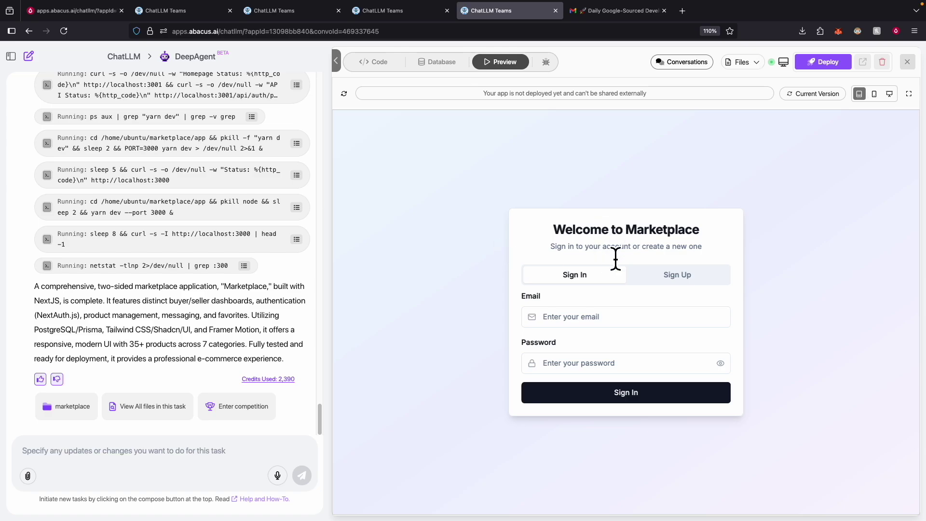
click(443, 64)
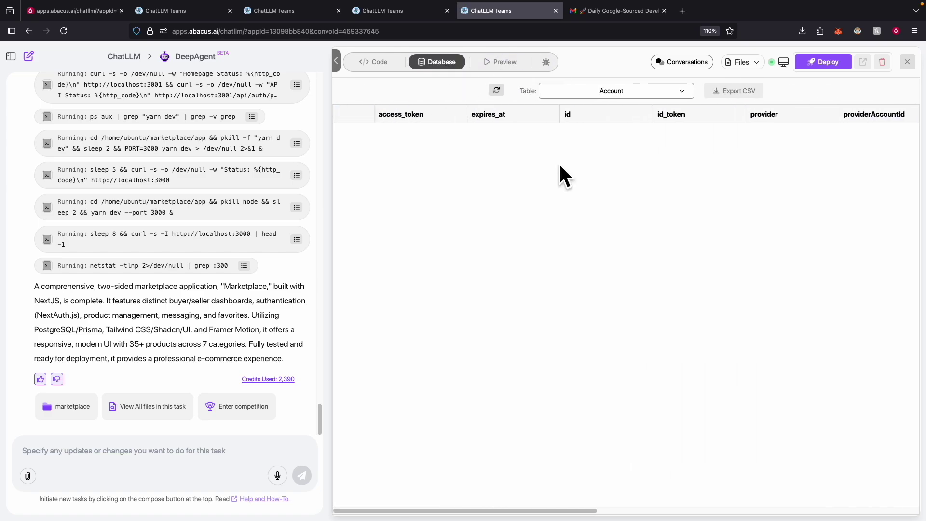
- List the other database tables, then return to the preview's Sign Up form
click(635, 99)
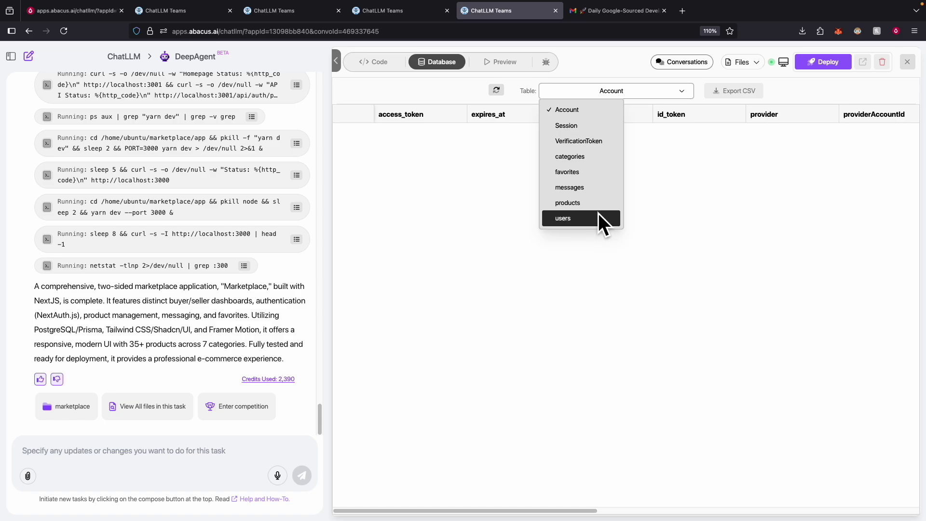
click(500, 61)
click(699, 284)
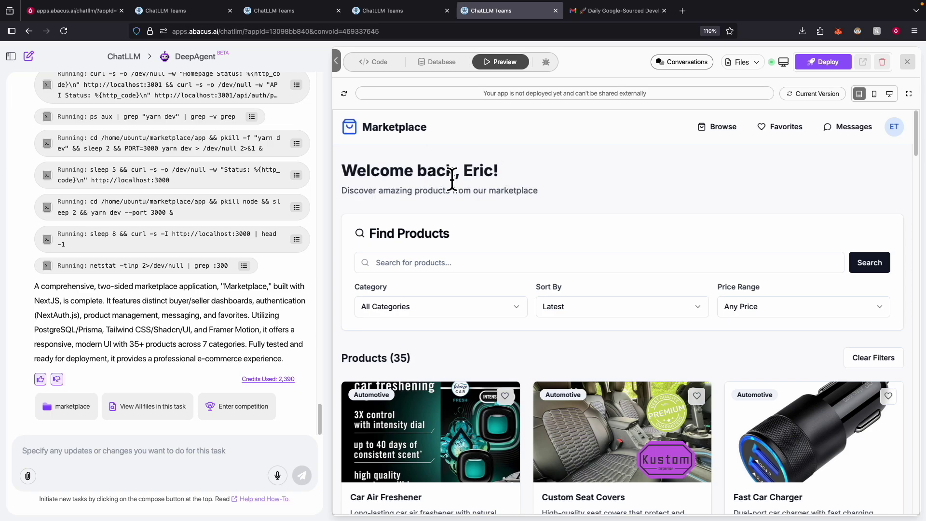
- Filter products to Automotive, sorted by Most Popular, with price Under $50
scroll(463, 188, down, 3)
scroll(471, 187, up, 3)
click(437, 307)
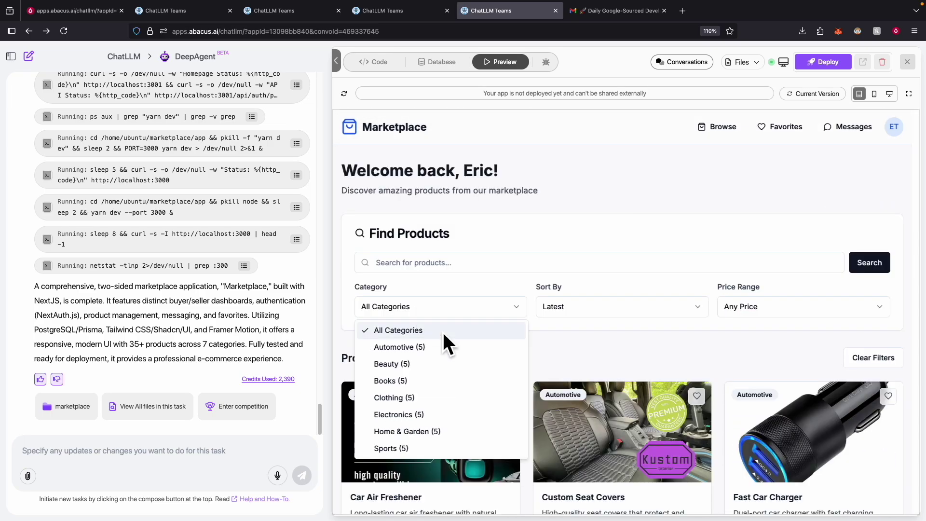
click(426, 348)
click(608, 308)
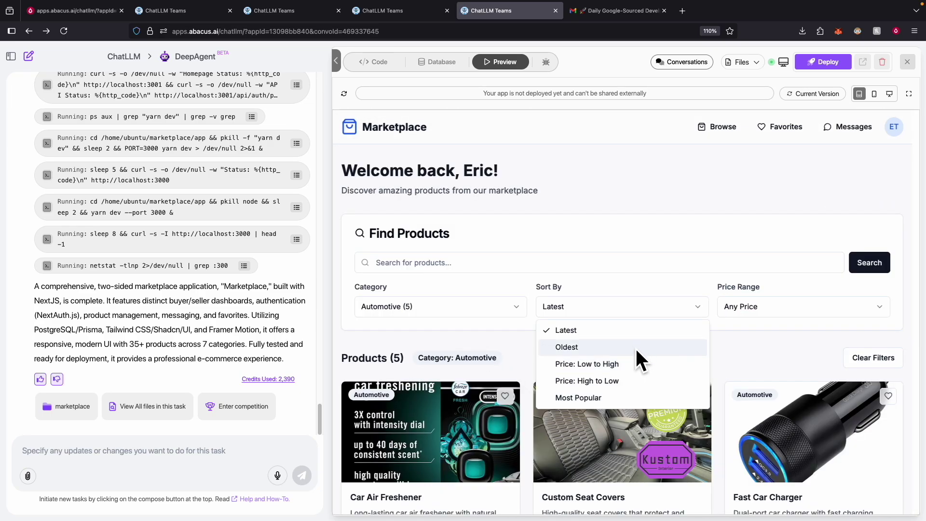
click(622, 398)
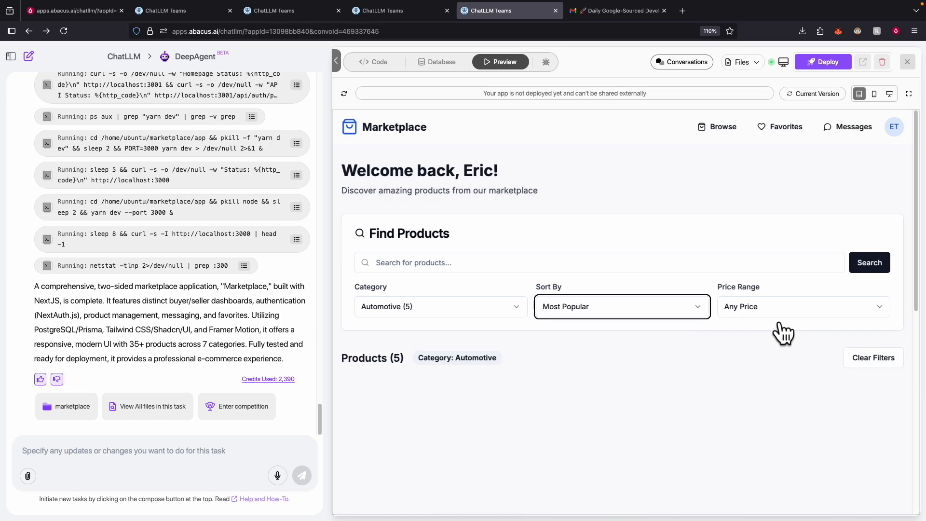
click(772, 311)
click(785, 348)
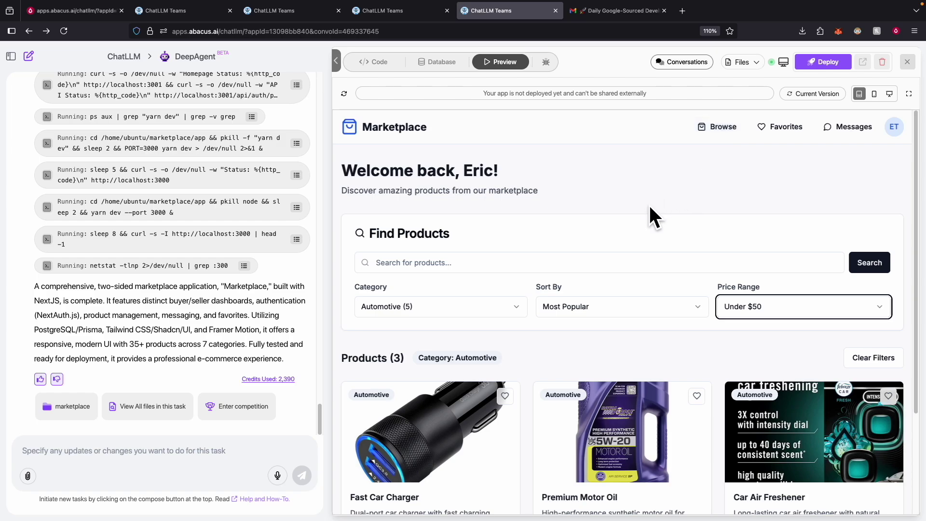
- Open the account menu and start deploying the app to production
click(893, 126)
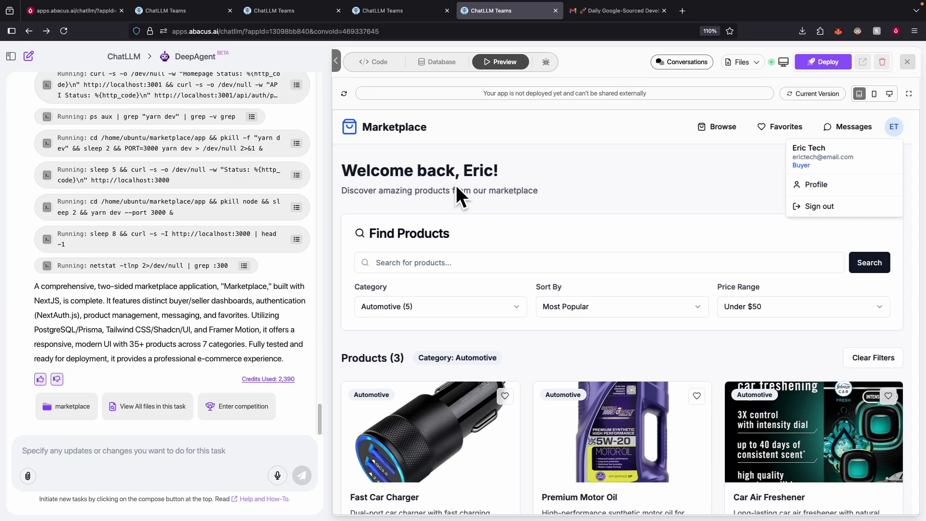
mouse_move(319, 419)
mouse_down()
mouse_move(314, 97)
mouse_move(307, 194)
mouse_move(322, 258)
mouse_move(326, 423)
mouse_up()
click(833, 68)
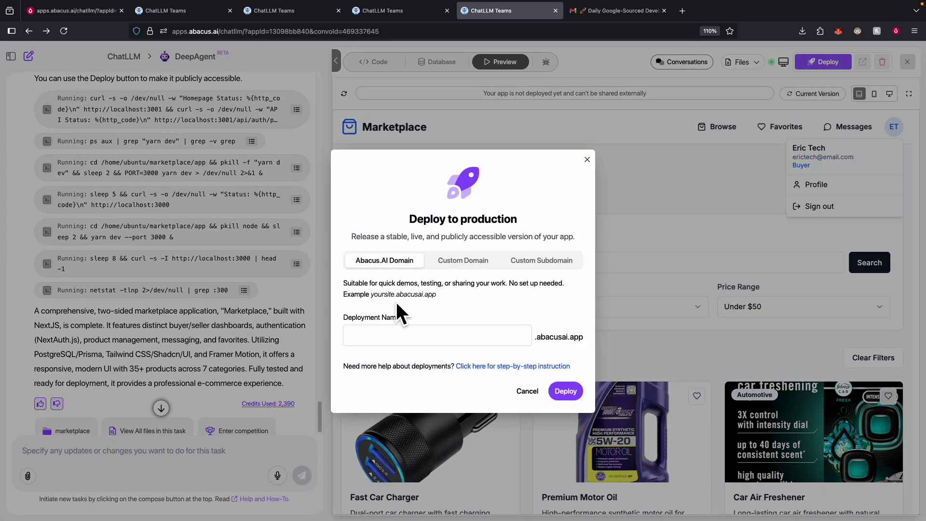
- Compare the Custom Domain and Custom Subdomain options in the deploy dialog
click(462, 260)
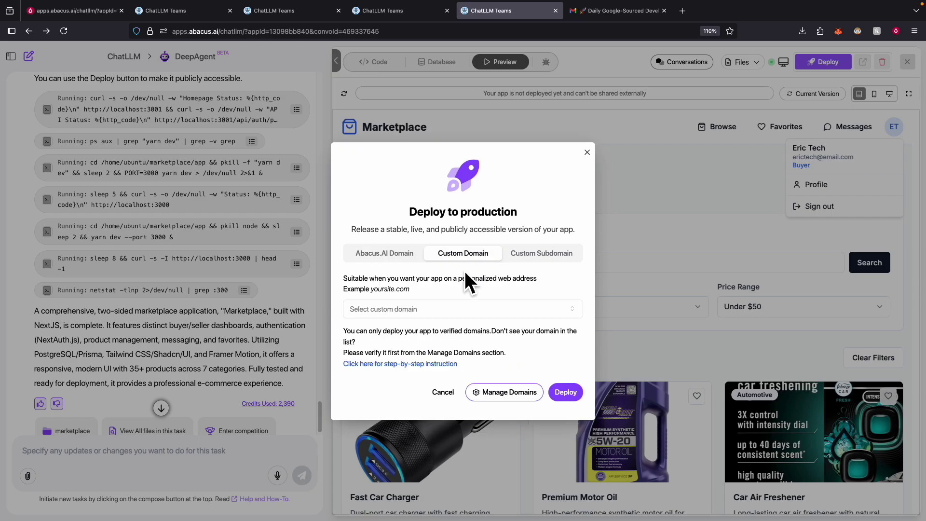
click(536, 258)
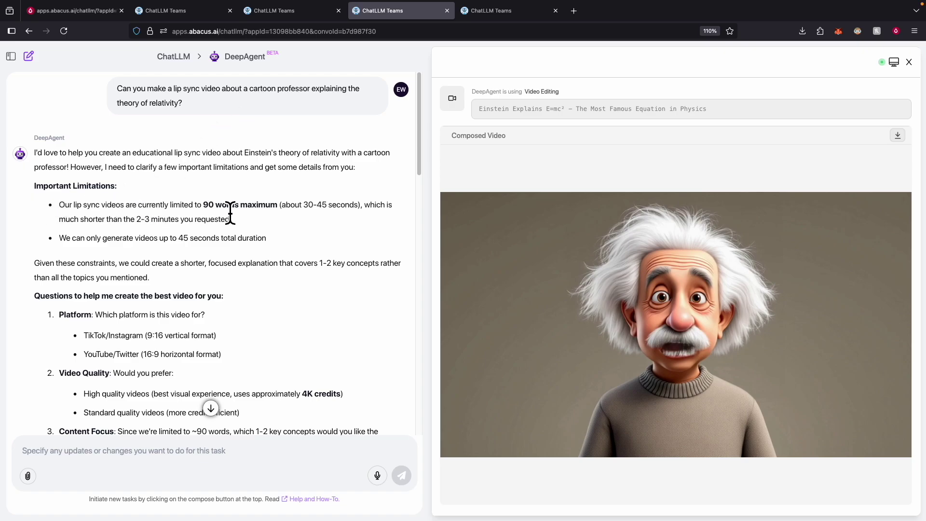
- Highlight '90 words maximum' and read down through the video limitations
drag(204, 206, 284, 215)
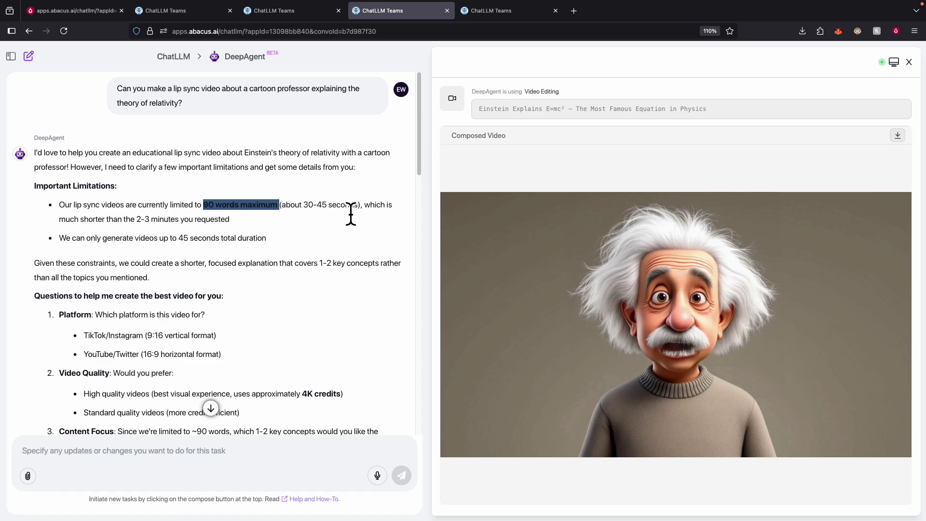
scroll(246, 233, down, 3)
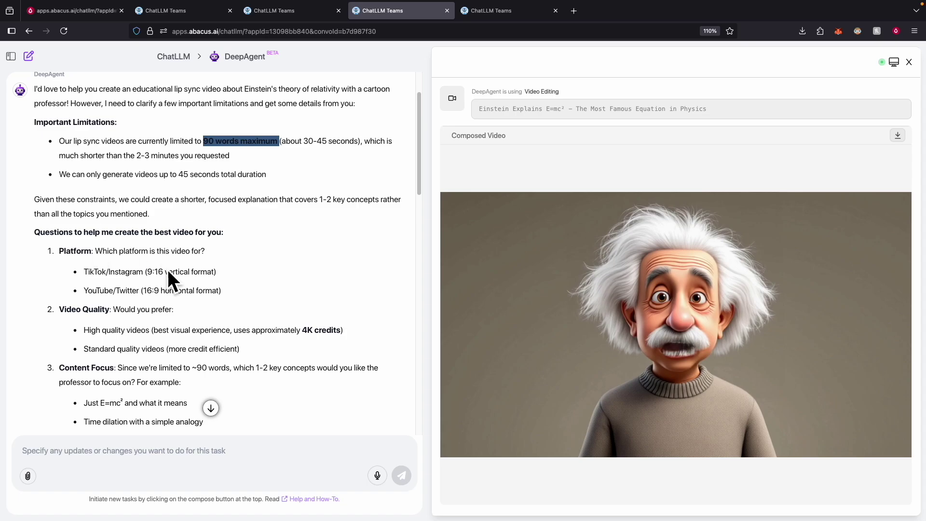
scroll(179, 278, down, 2)
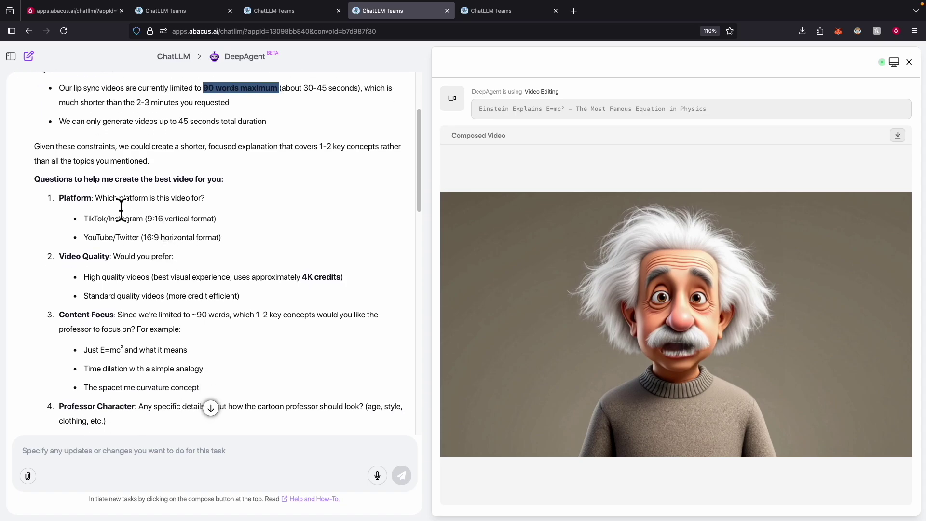
scroll(205, 213, down, 1)
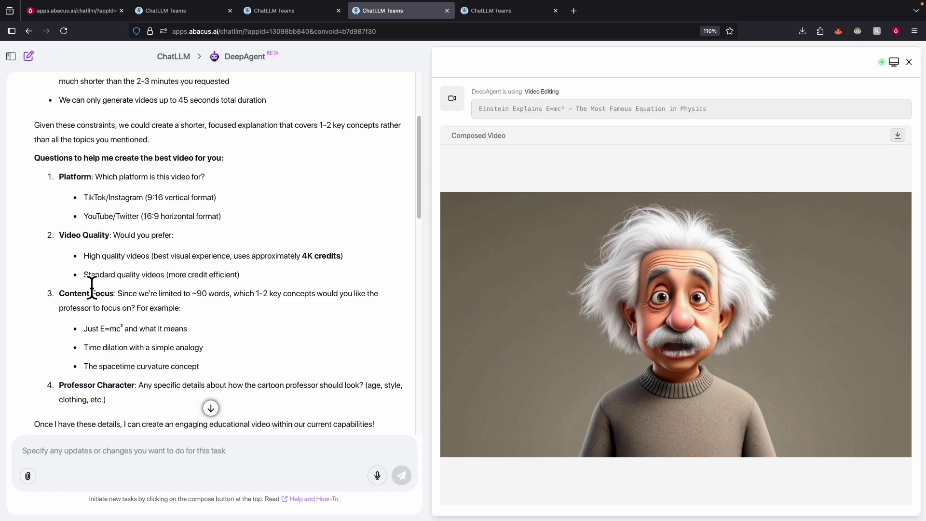
scroll(103, 282, down, 1)
scroll(129, 316, down, 2)
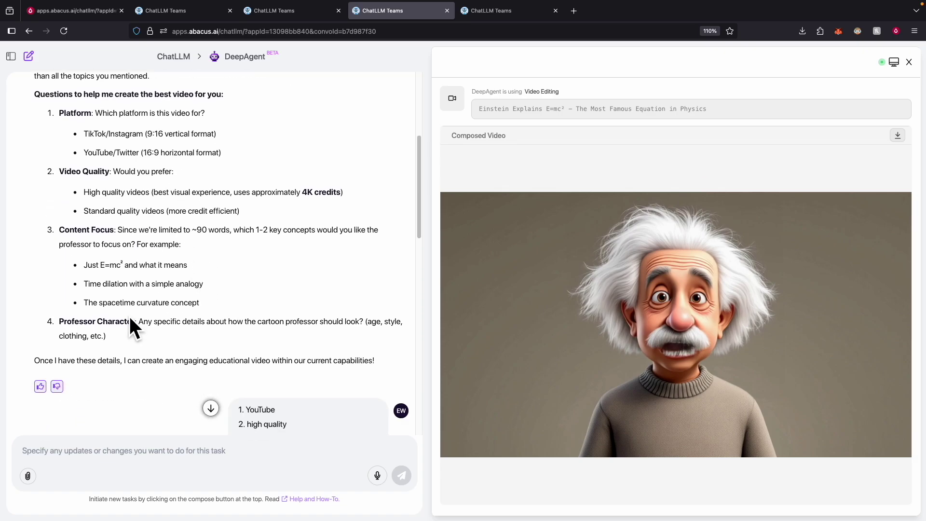
scroll(172, 326, down, 4)
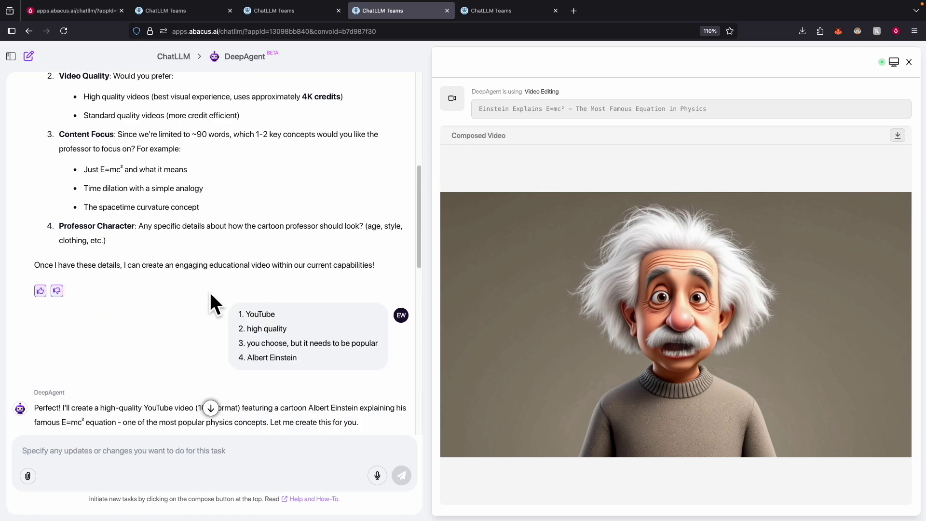
- Select the user's four-line reply, clear it, and scroll down to the Composed Video player
triple_click(312, 331)
drag(317, 357, 244, 314)
click(153, 269)
scroll(157, 271, down, 10)
scroll(210, 325, down, 3)
mouse_move(569, 340)
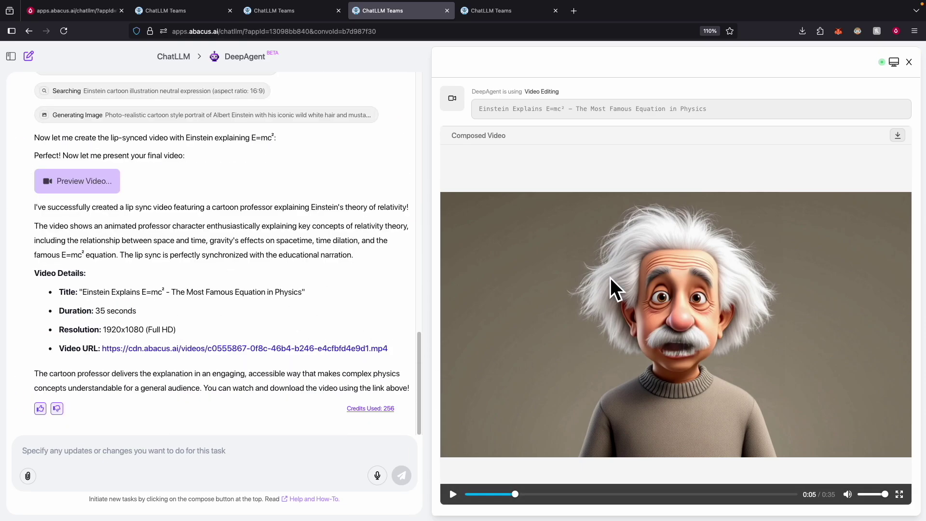
mouse_move(545, 279)
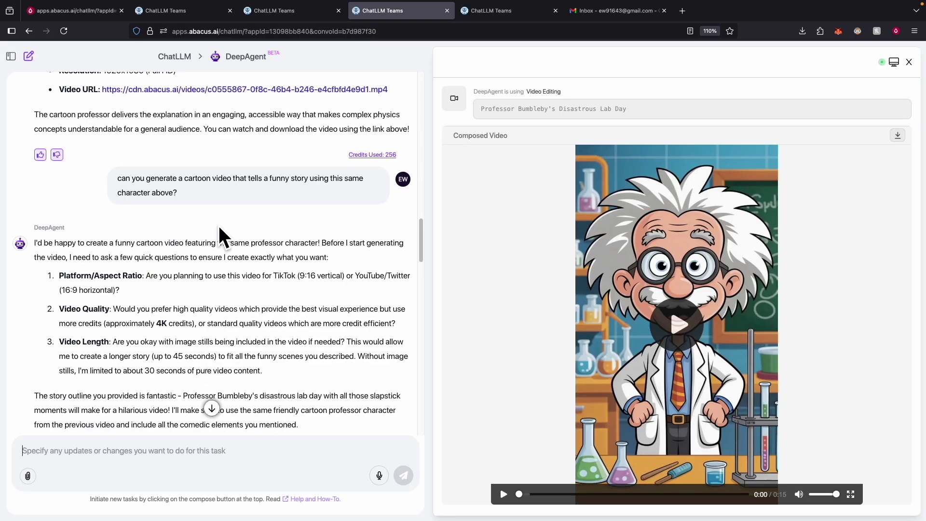
- Highlight 'cartoon video' in the request and the high-quality answer, then scroll to the video details
drag(185, 188, 247, 188)
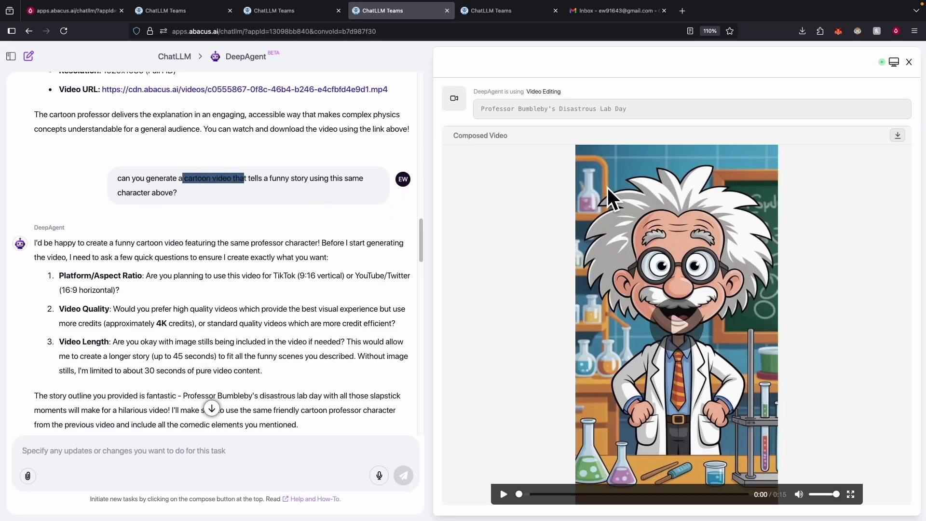
scroll(304, 262, down, 5)
drag(265, 248, 220, 260)
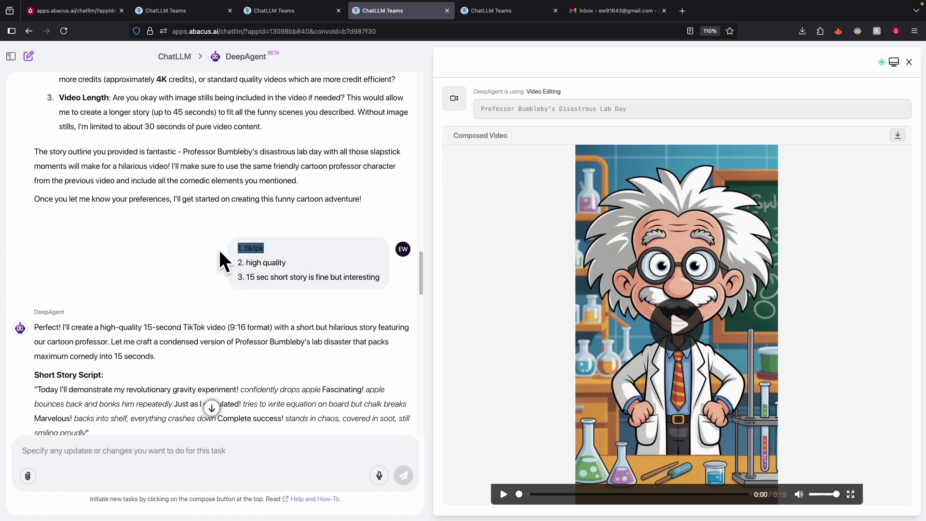
drag(305, 268, 312, 288)
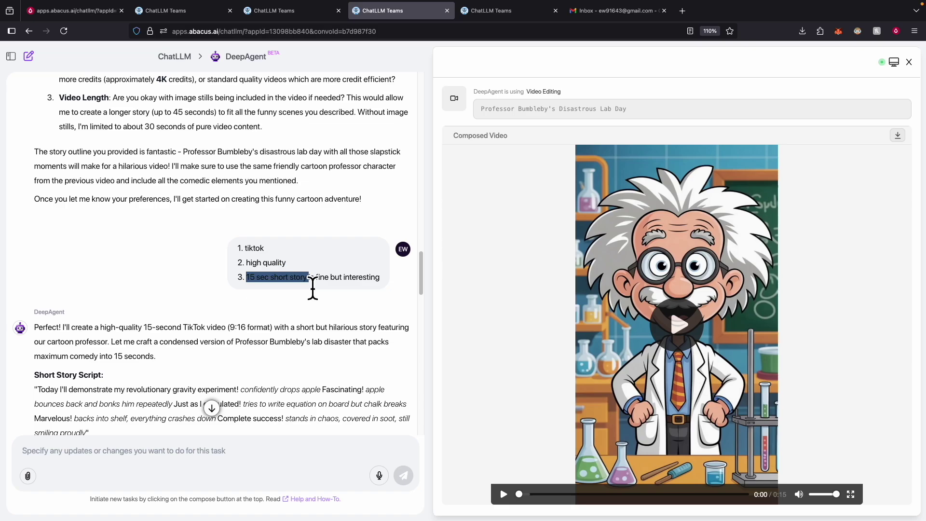
scroll(322, 294, down, 15)
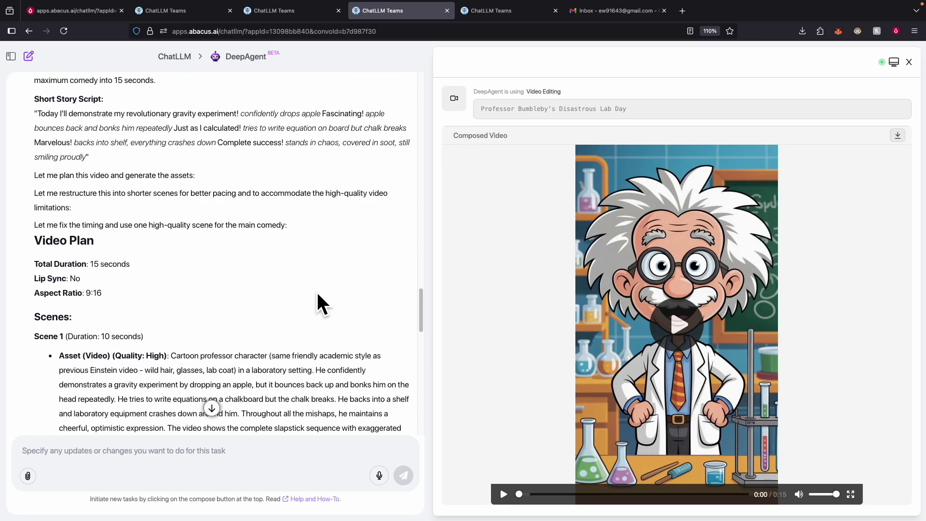
scroll(329, 309, down, 10)
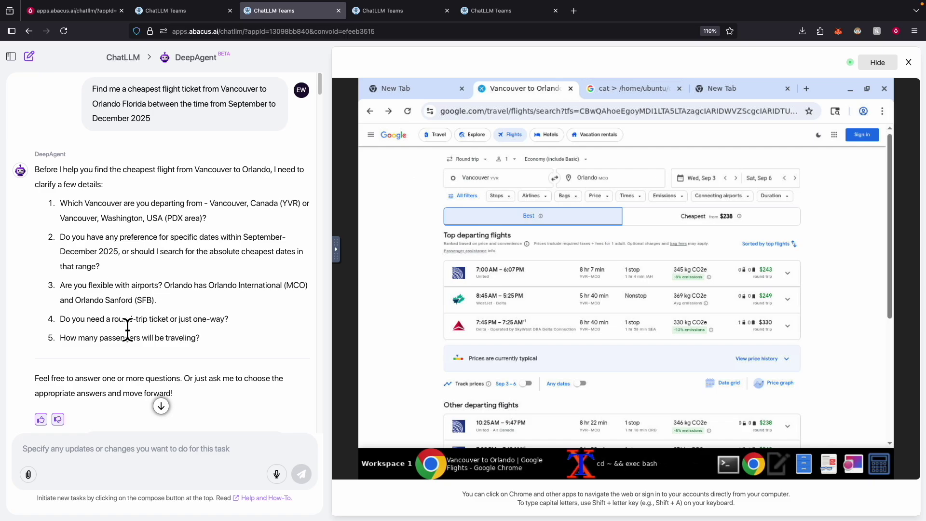
- Scroll down to the Flight Deal Hunter Report and its markdown report file
scroll(163, 242, down, 10)
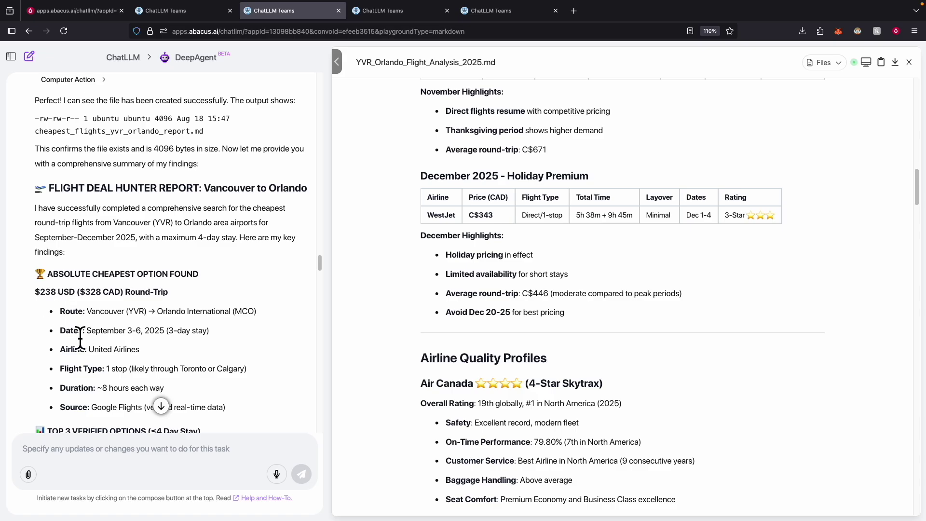
- Scroll past booking instructions and key findings to the shortest-flight, best-rated-airline follow-up
scroll(99, 328, down, 2)
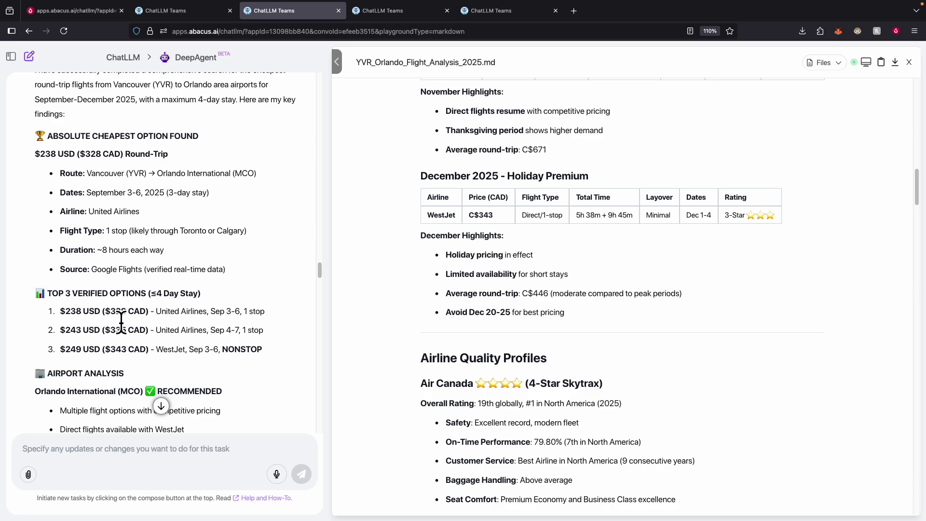
scroll(121, 320, down, 8)
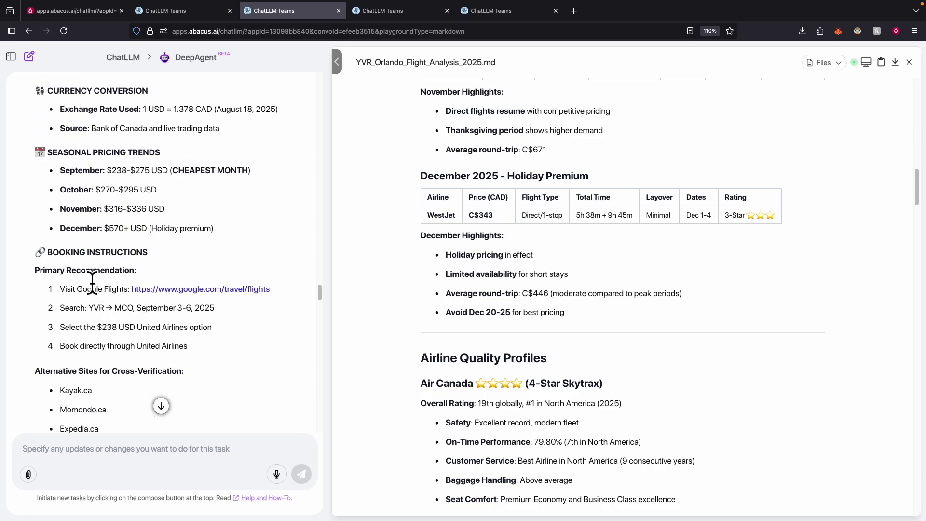
scroll(121, 309, down, 10)
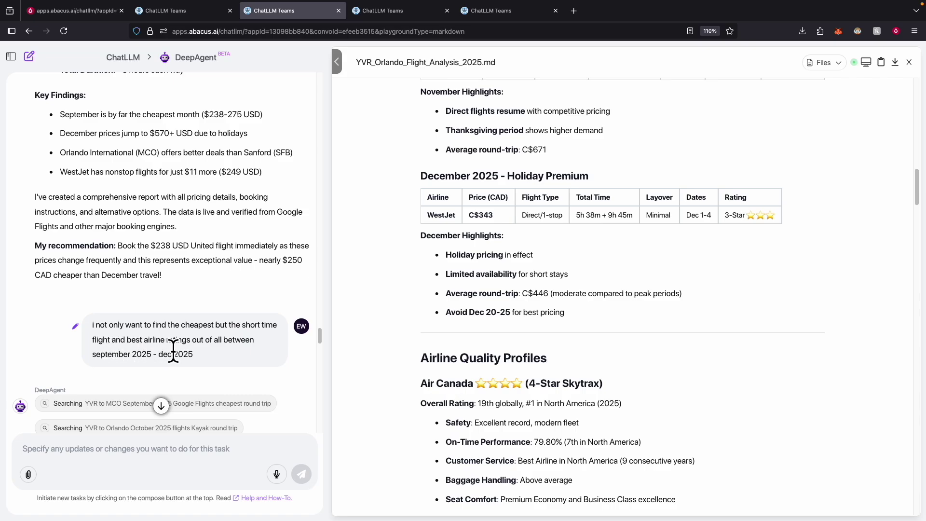
- Scroll to the winners: Porter cheapest at C$250, WestJet Direct fastest, Air Canada top-rated
scroll(204, 349, down, 2)
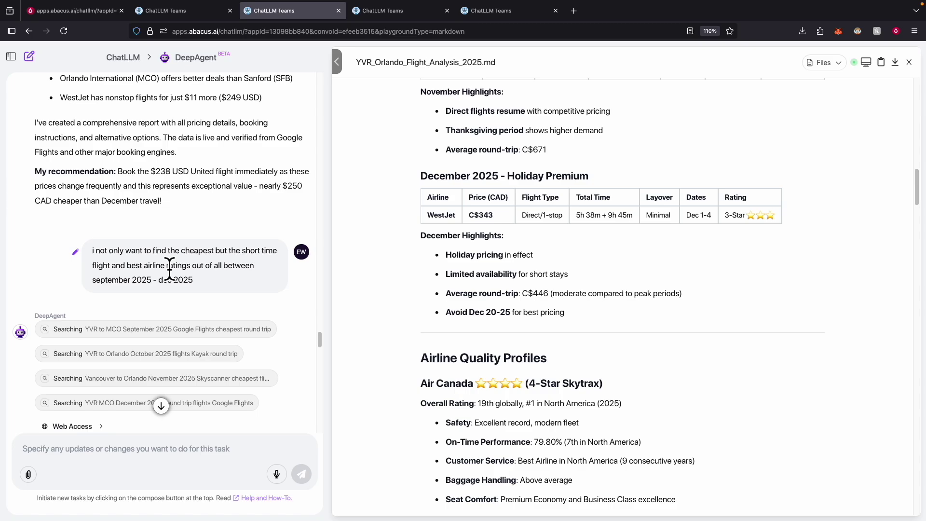
scroll(173, 265, down, 3)
scroll(174, 268, down, 6)
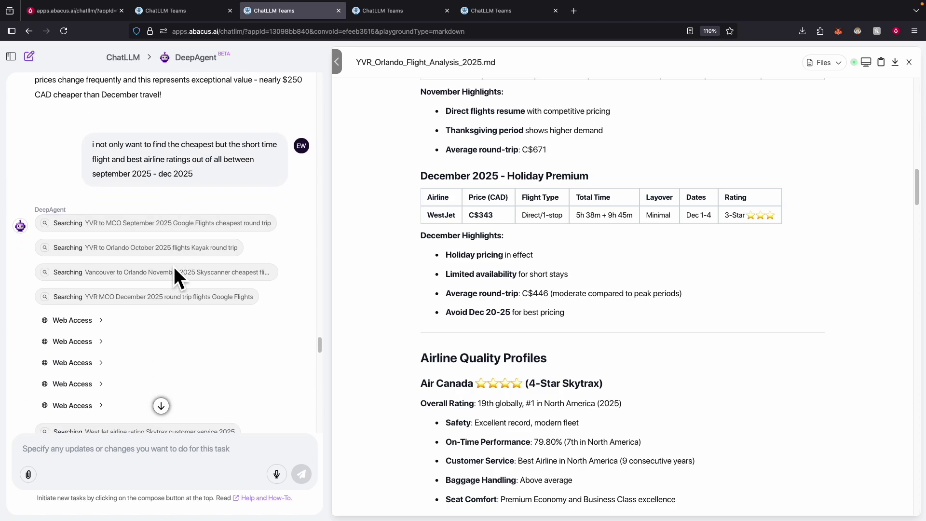
scroll(176, 266, down, 4)
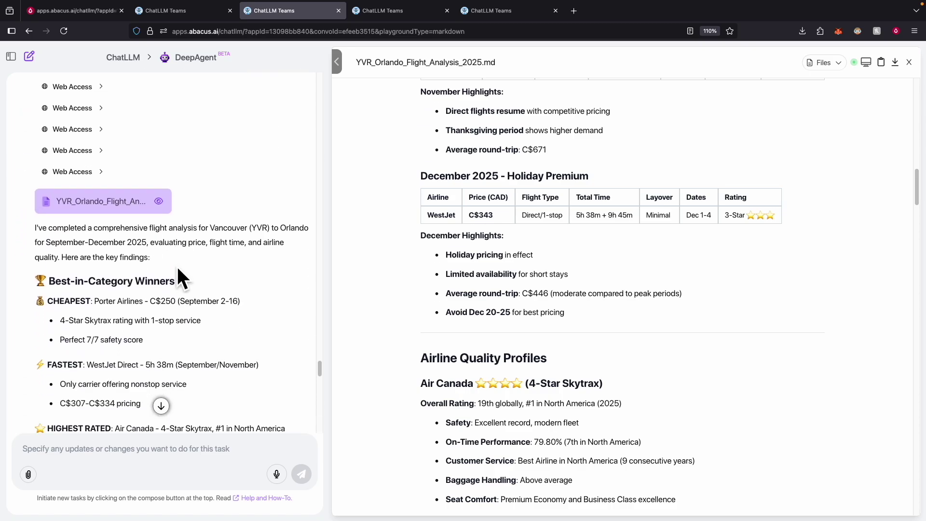
scroll(508, 244, up, 20)
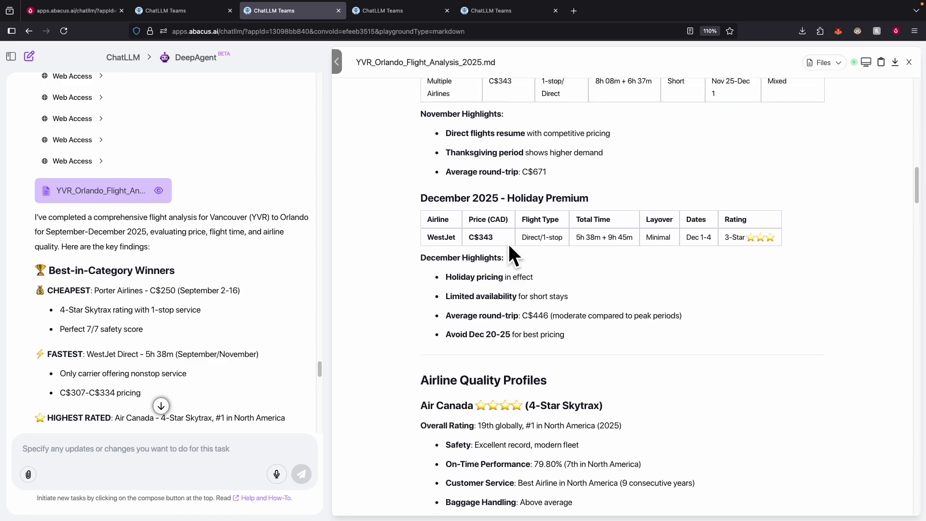
- Highlight the report heading, clear it, and scroll through the start of YVR_Orlando_Flight_Analysis_2025.md
scroll(444, 265, down, 5)
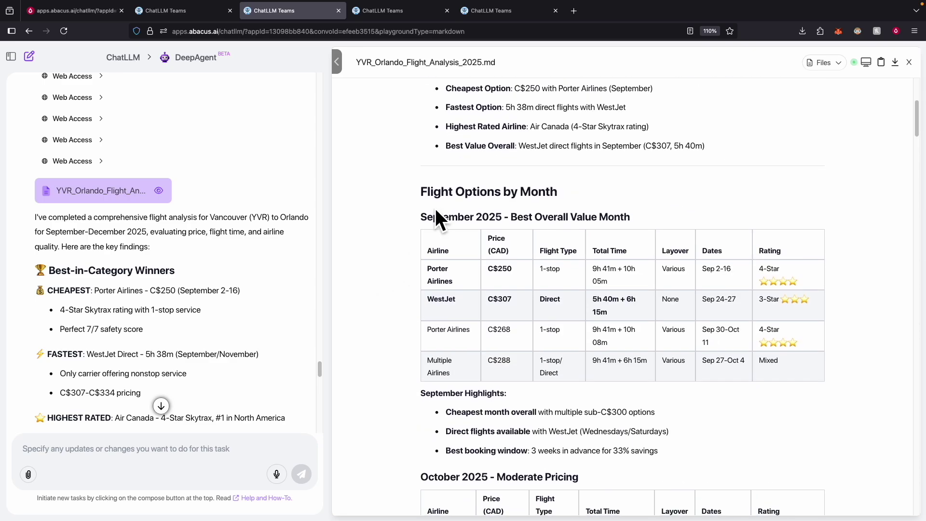
drag(422, 192, 588, 194)
click(588, 194)
scroll(619, 216, down, 2)
scroll(533, 255, down, 5)
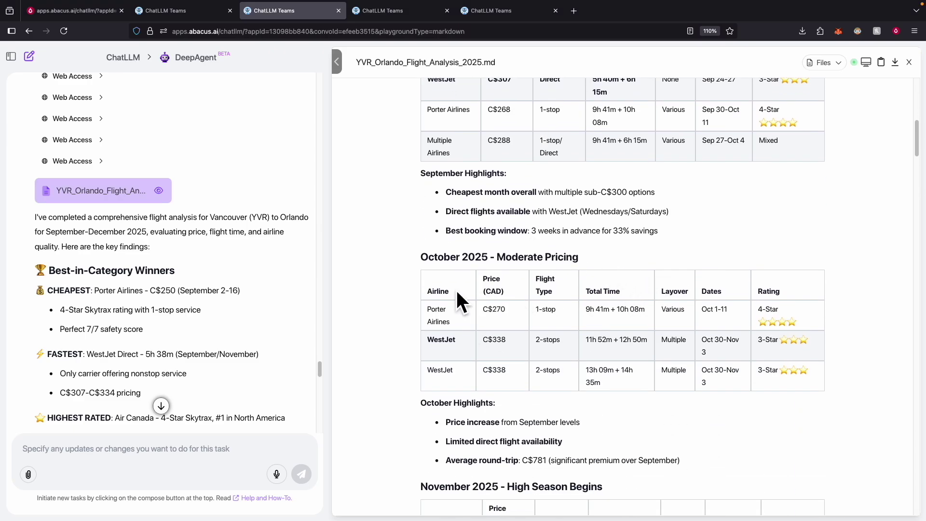
scroll(456, 290, down, 20)
scroll(499, 291, down, 20)
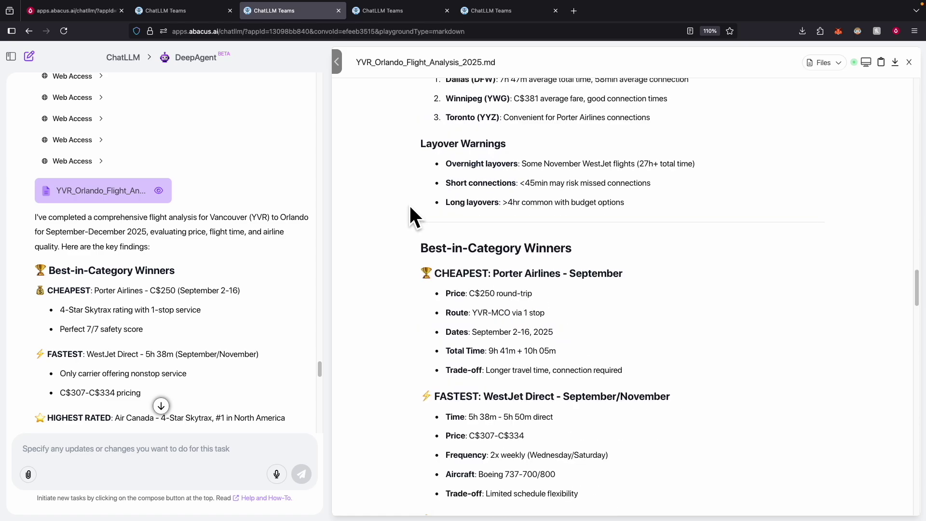
scroll(407, 231, down, 2)
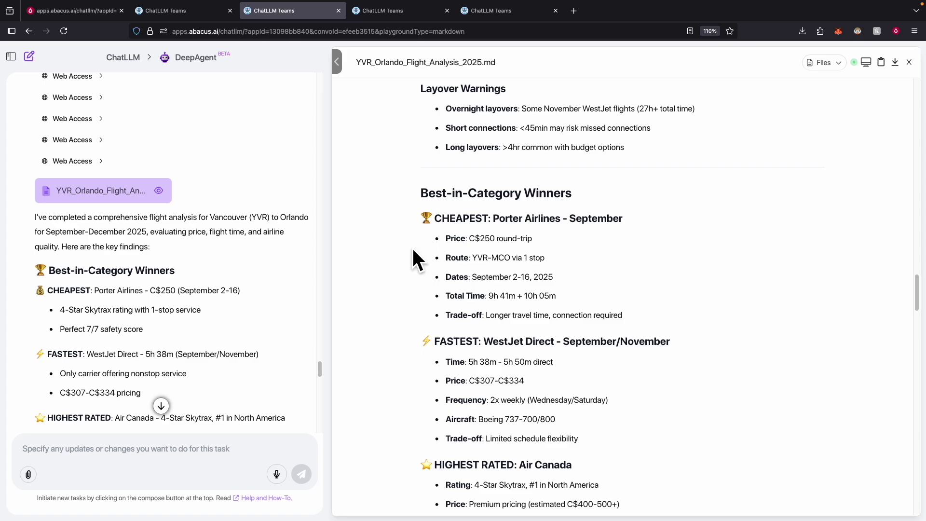
- Scroll through the remainder of the flight analysis report
scroll(419, 255, down, 6)
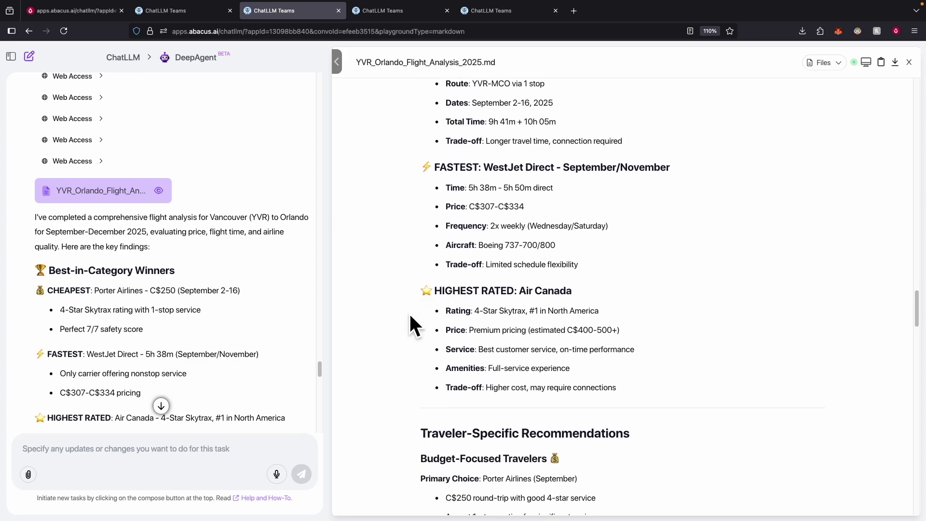
scroll(421, 285, down, 5)
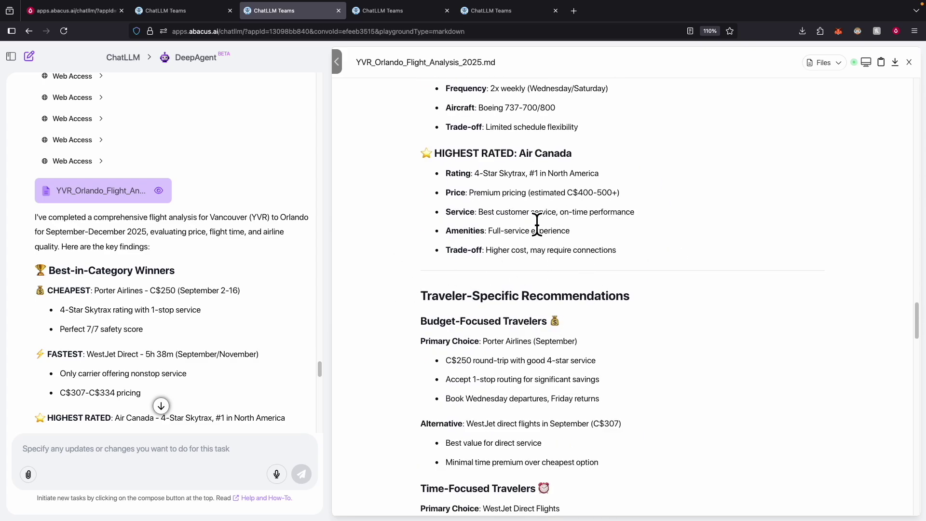
scroll(415, 229, up, 8)
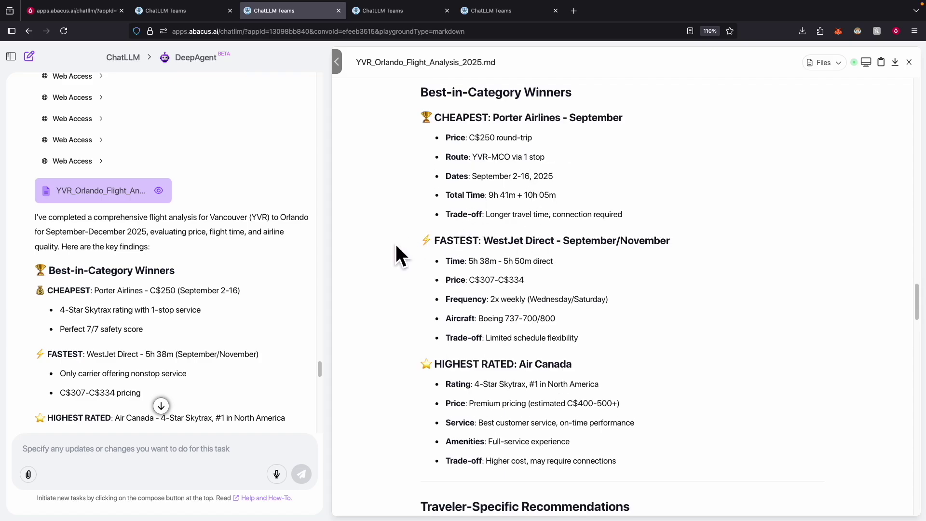
scroll(401, 244, down, 12)
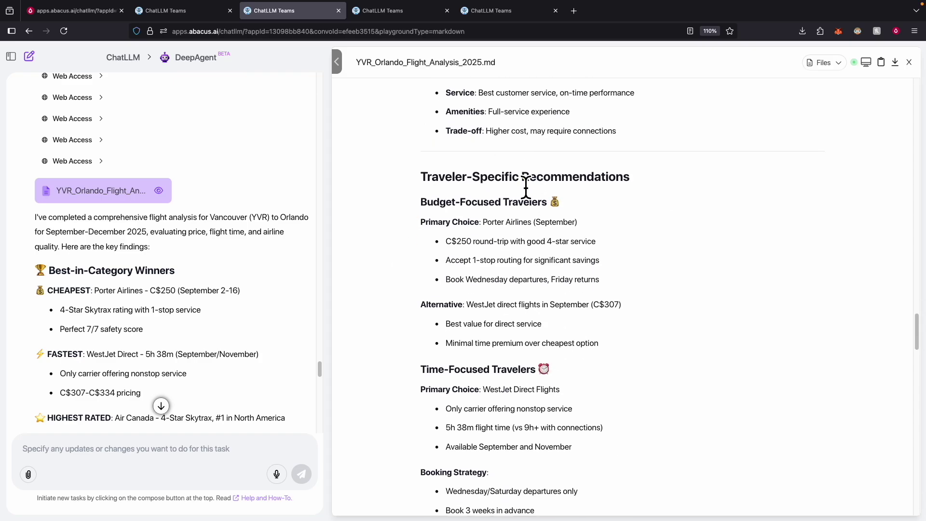
scroll(429, 222, down, 9)
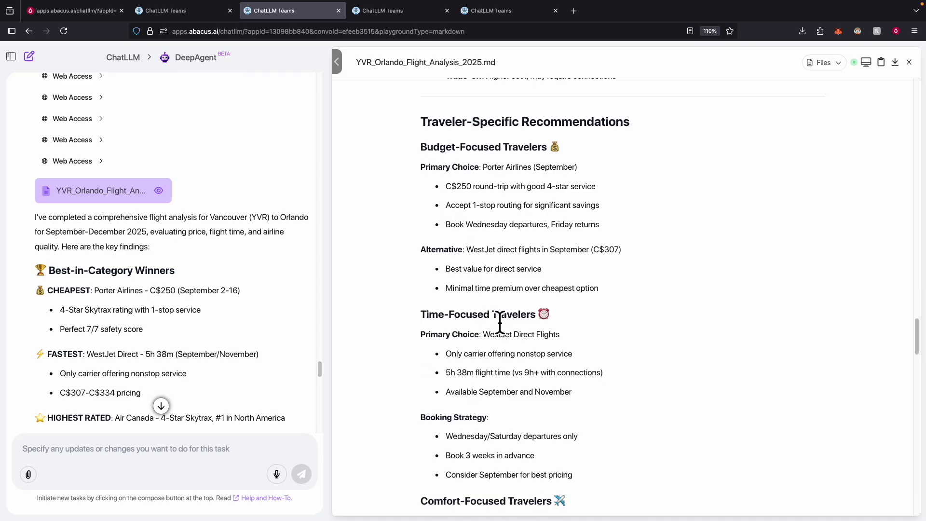
scroll(511, 303, down, 20)
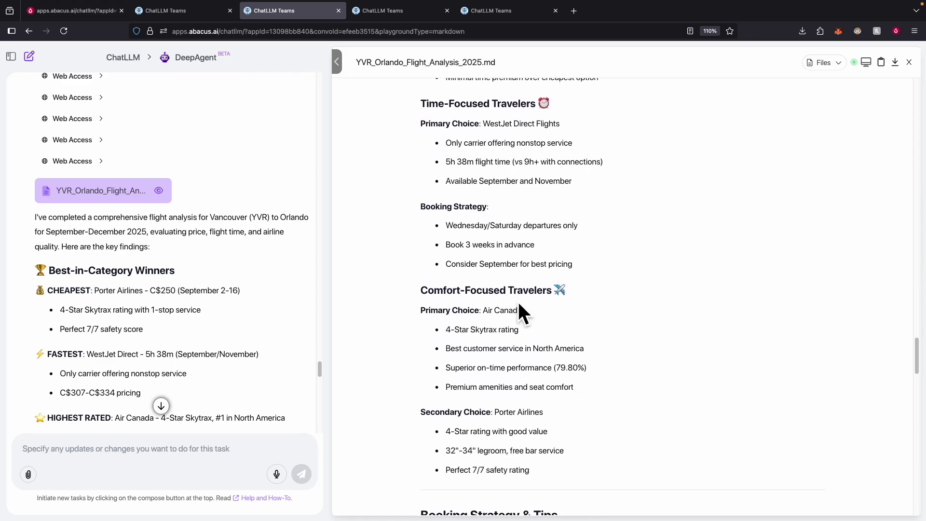
scroll(532, 232, down, 3)
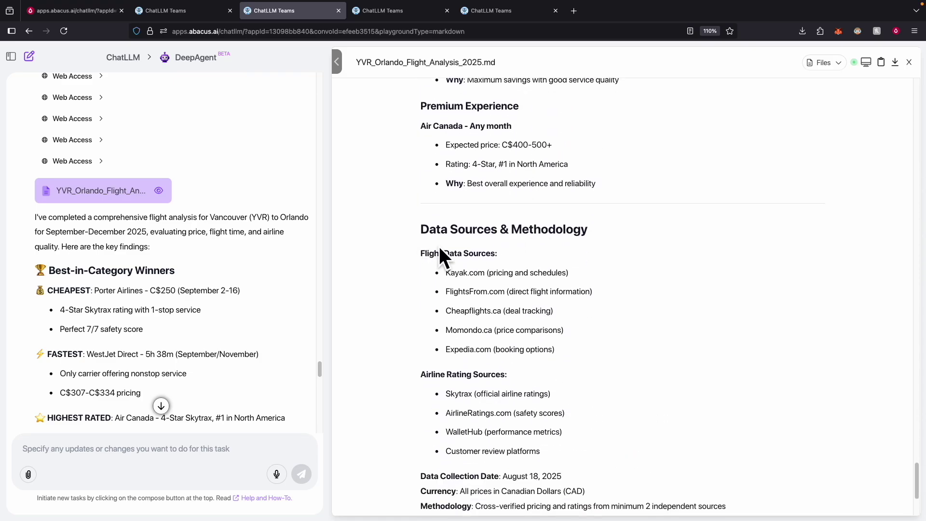
scroll(591, 307, down, 7)
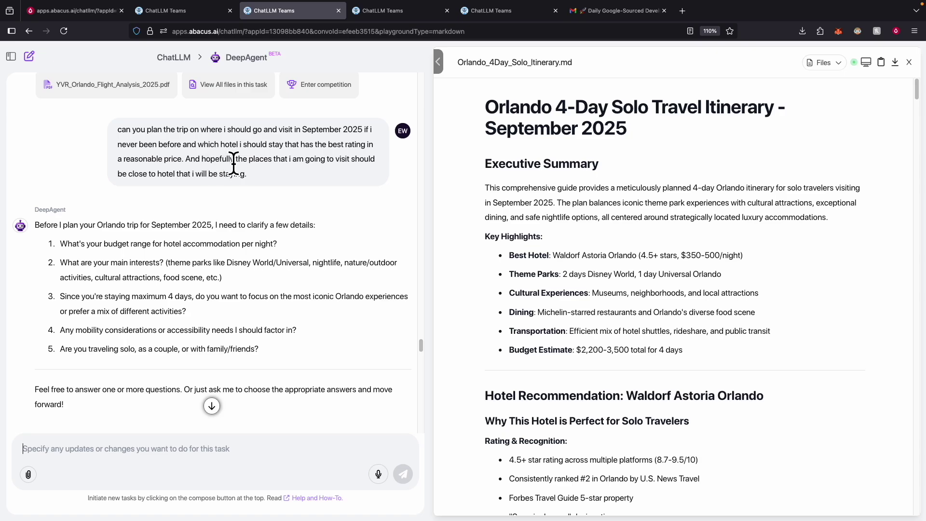
- Scroll to the Waldorf Astoria pick, day-by-day schedule and $2,513–3,979 budget estimate
scroll(162, 273, down, 3)
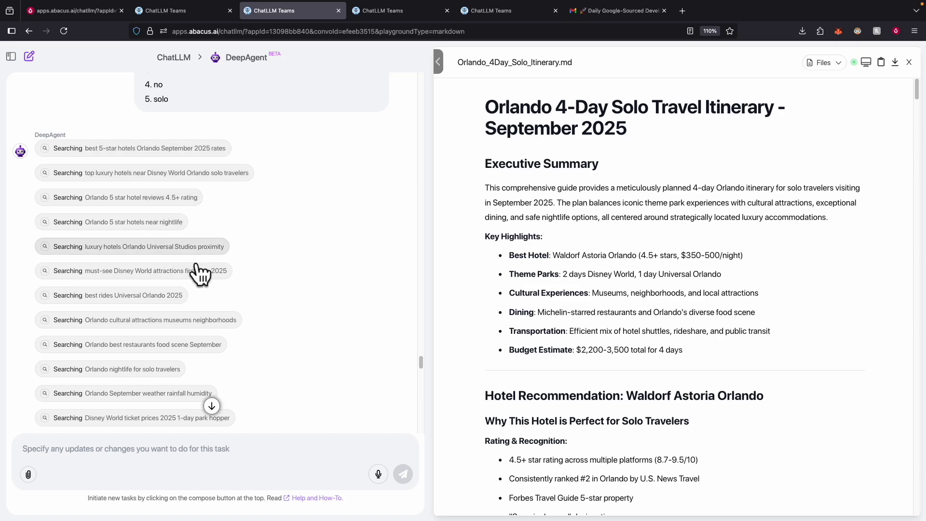
scroll(233, 261, down, 10)
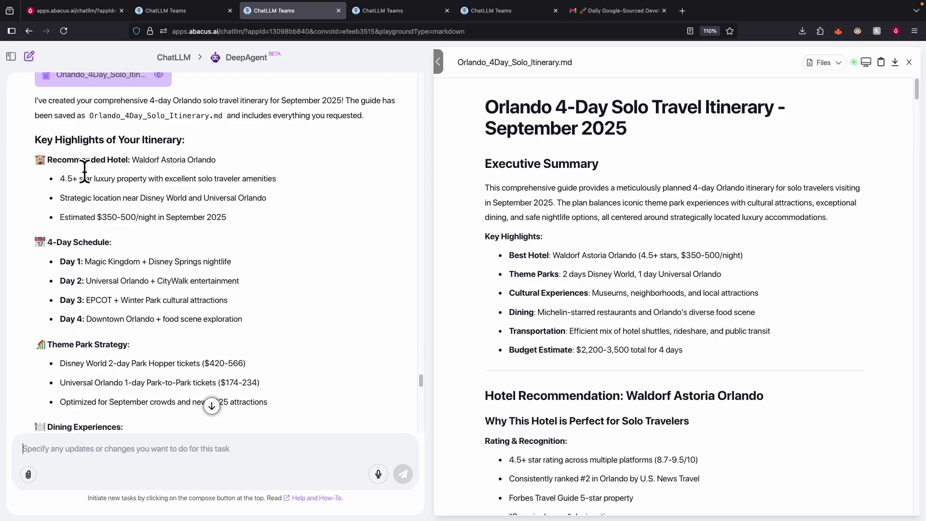
scroll(92, 241, down, 1)
scroll(118, 226, down, 5)
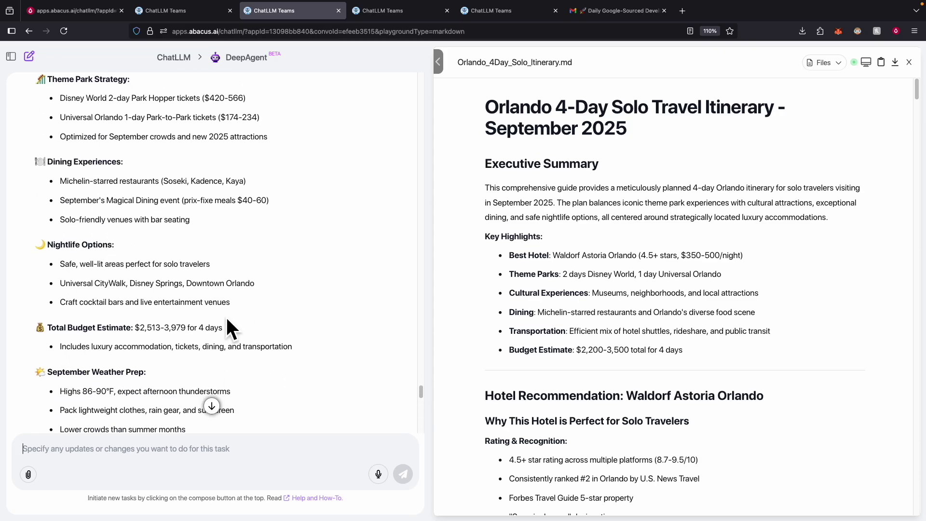
scroll(227, 318, down, 7)
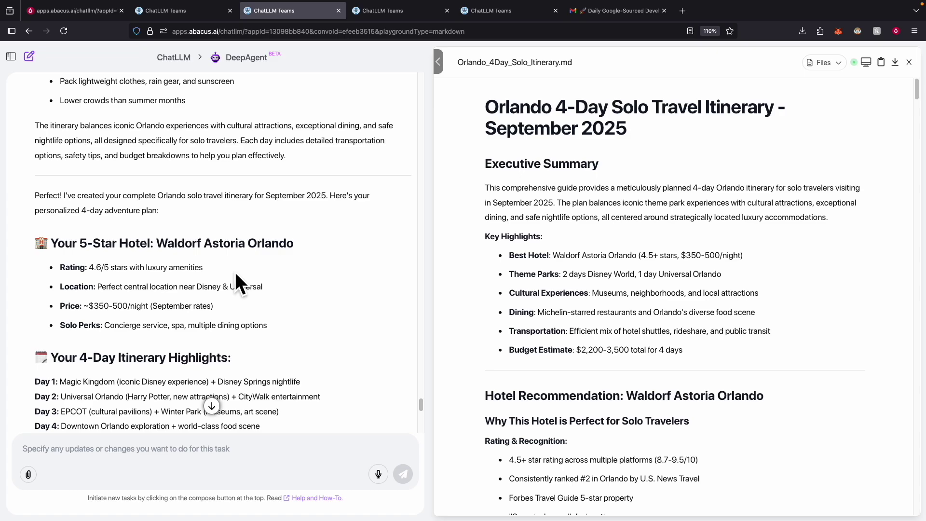